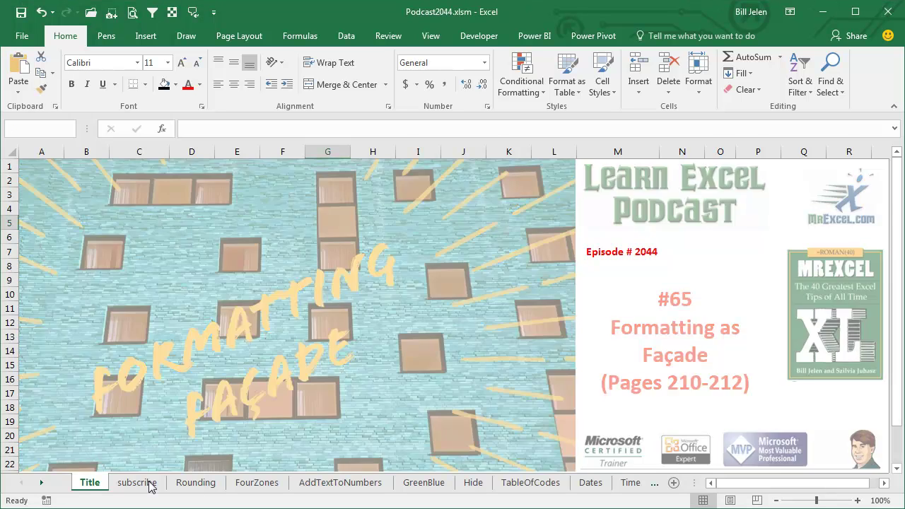
On the Rounding sheet, reduce the average prices in D2:D5 to two displayed decimal places
{"action": "left_click", "coordinate": [137, 483]}
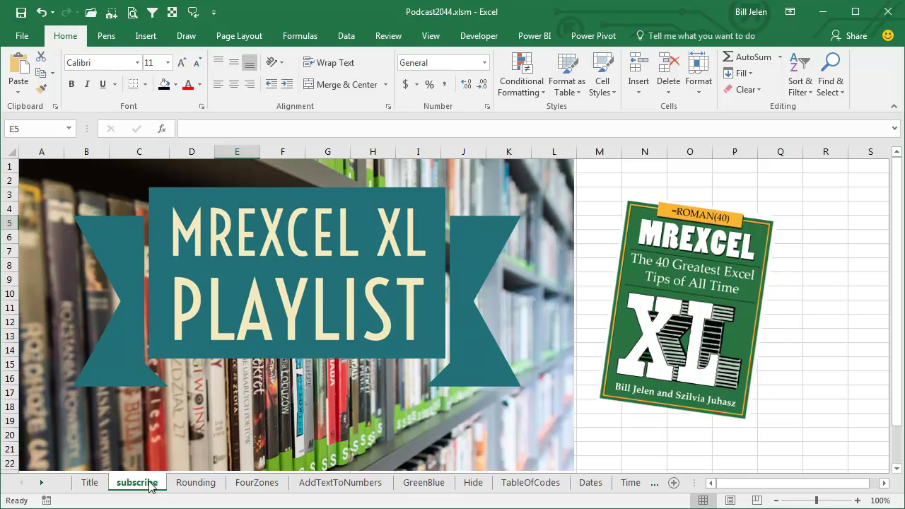
{"action": "left_click", "coordinate": [189, 485]}
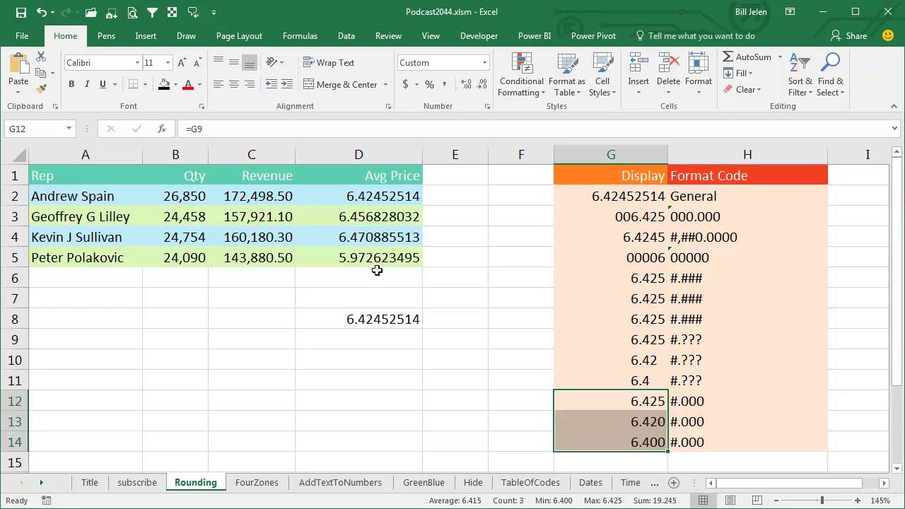
{"action": "left_click_drag", "start_coordinate": [374, 197], "coordinate": [375, 256]}
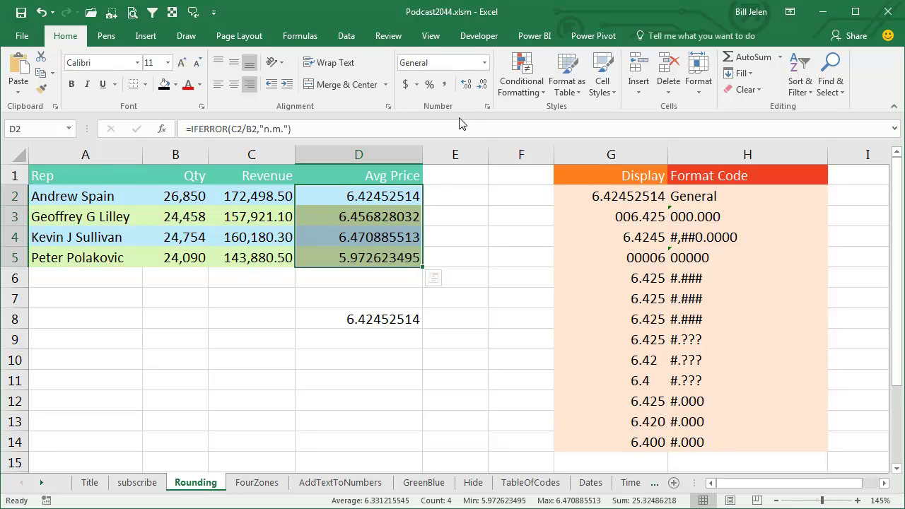
{"action": "left_click", "coordinate": [481, 88]}
{"action": "left_click", "coordinate": [480, 87]}
{"action": "left_click", "coordinate": [481, 87]}
{"action": "left_click", "coordinate": [480, 87]}
{"action": "left_click", "coordinate": [481, 87]}
{"action": "left_click", "coordinate": [480, 88]}
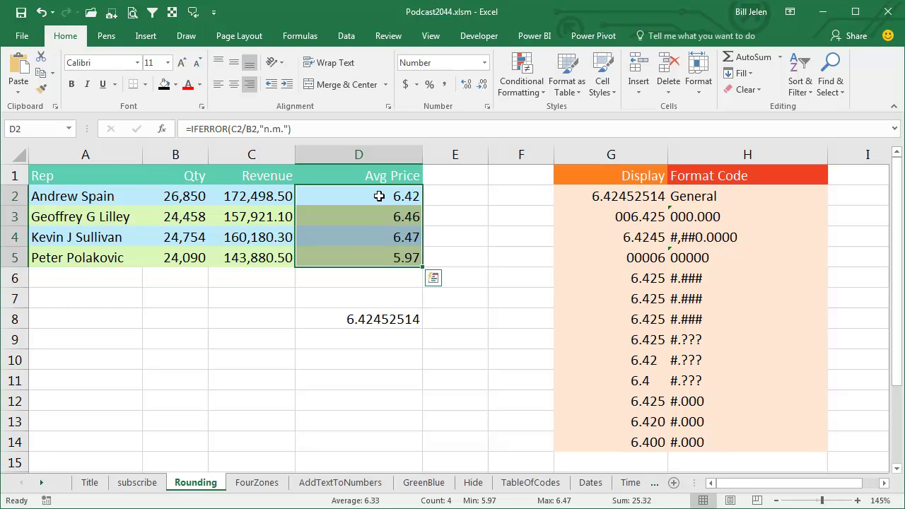
Examine the custom number format code of D2:D5 alongside the sheet's format code examples, leaving the format as it is
{"action": "left_click", "coordinate": [485, 63]}
{"action": "left_click", "coordinate": [485, 64]}
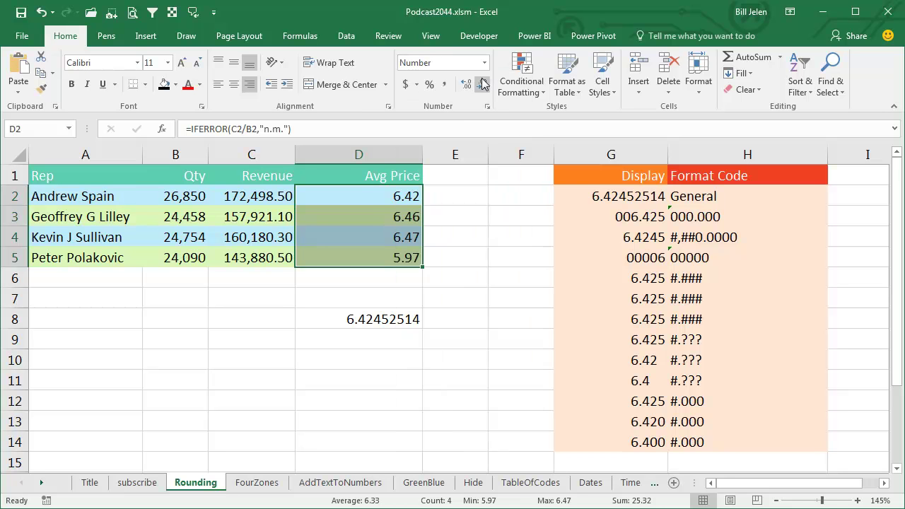
{"action": "left_click", "coordinate": [487, 107]}
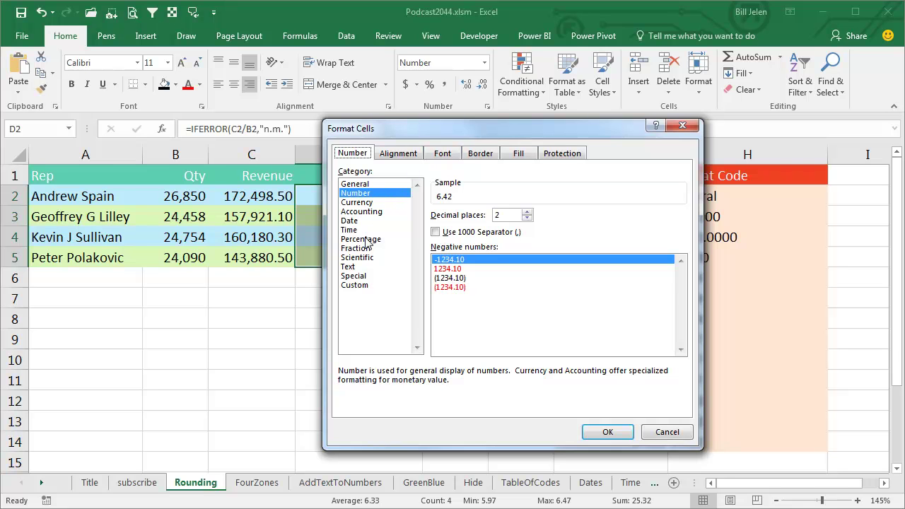
{"action": "left_click", "coordinate": [358, 290]}
{"action": "left_click_drag", "start_coordinate": [486, 129], "coordinate": [301, 128]}
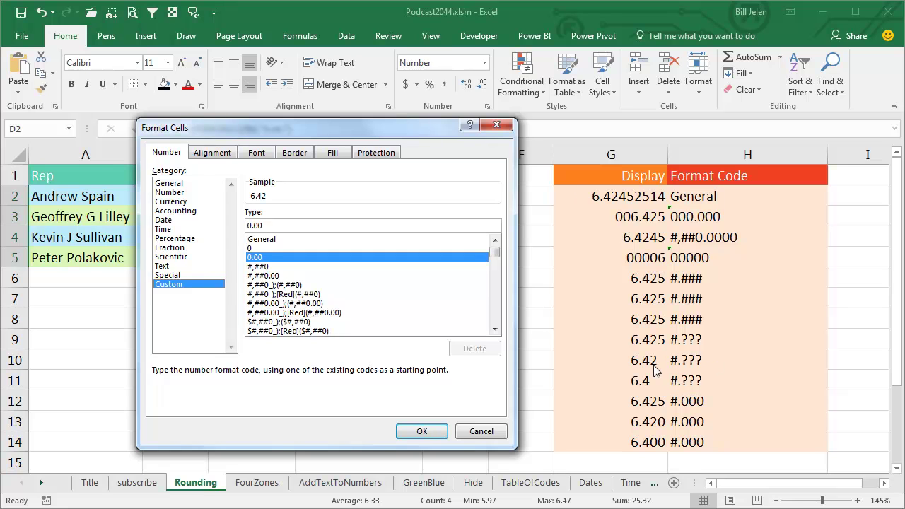
{"action": "key", "text": "Escape"}
Enter 6.42 in G7 and 6.4 in G8 to test the #.### format code
{"action": "left_click", "coordinate": [639, 300]}
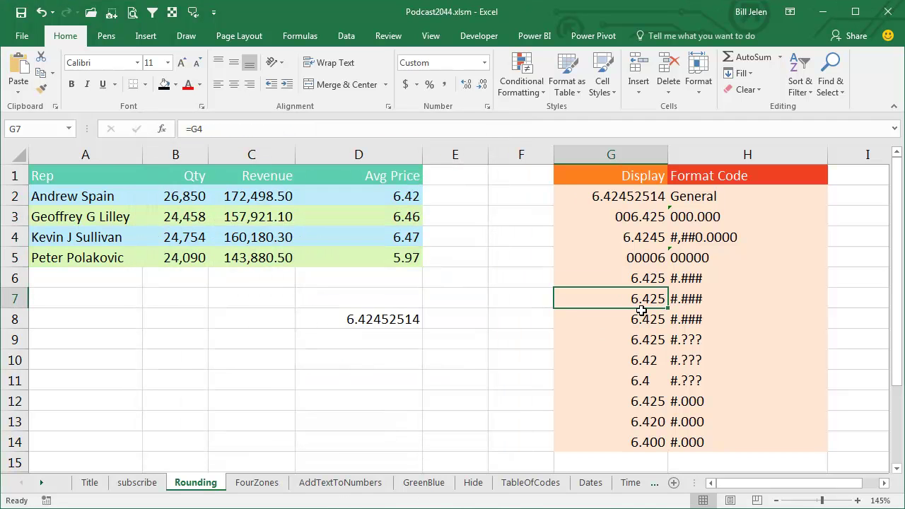
{"action": "type", "text": "6.42"}
{"action": "key", "text": "Return"}
{"action": "type", "text": "6.4"}
{"action": "key", "text": "Return"}
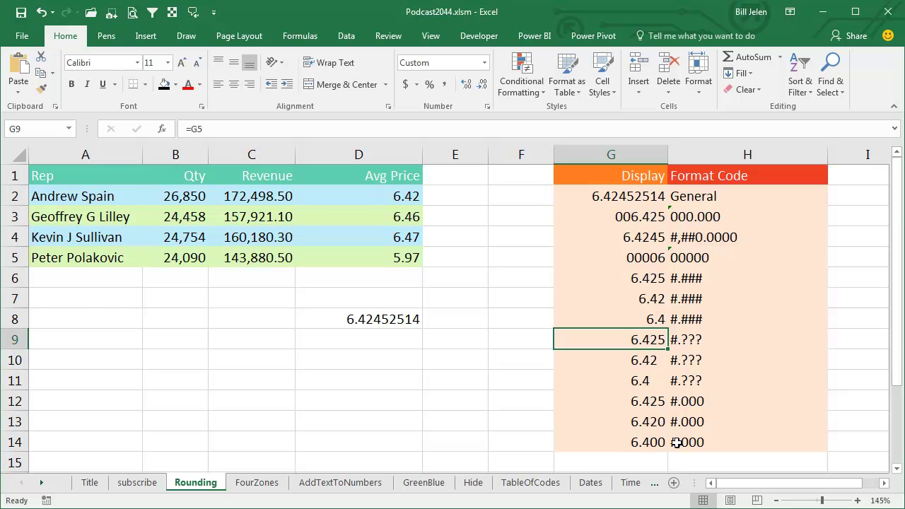
On the AddTextToNumbers sheet, inspect the custom number format code applied to the formatted balance in C4
{"action": "left_click", "coordinate": [277, 490]}
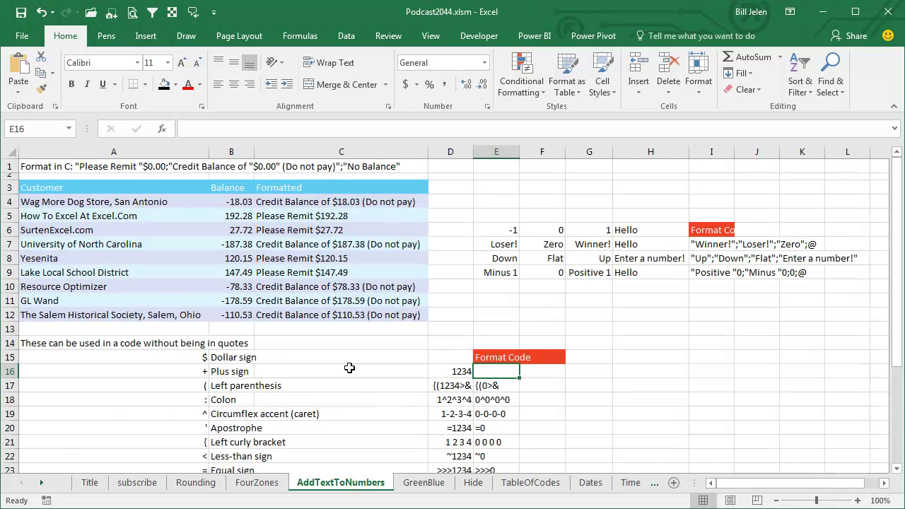
{"action": "left_click", "coordinate": [212, 205]}
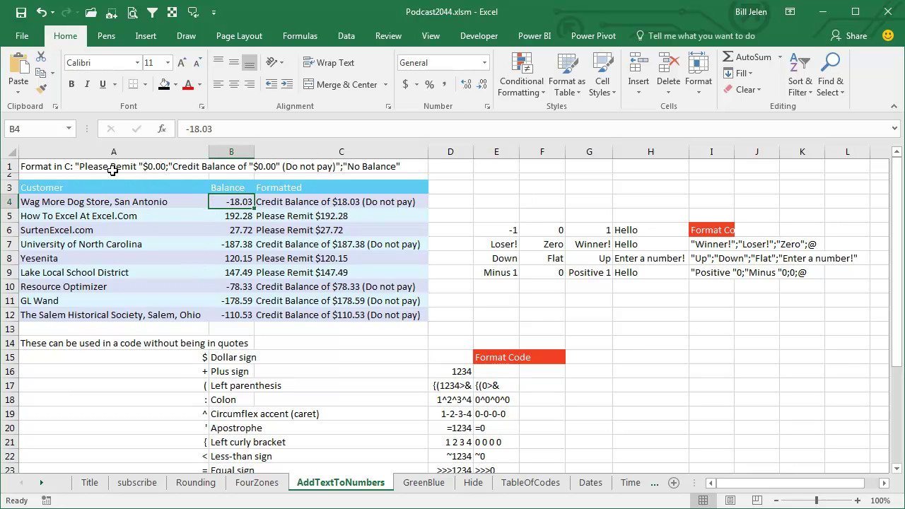
{"action": "key", "text": "Right"}
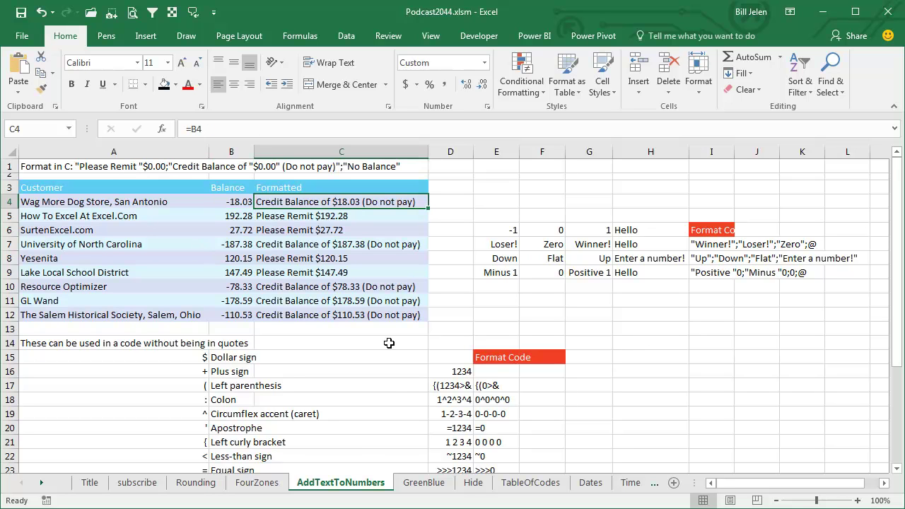
{"action": "key", "text": "ctrl+1"}
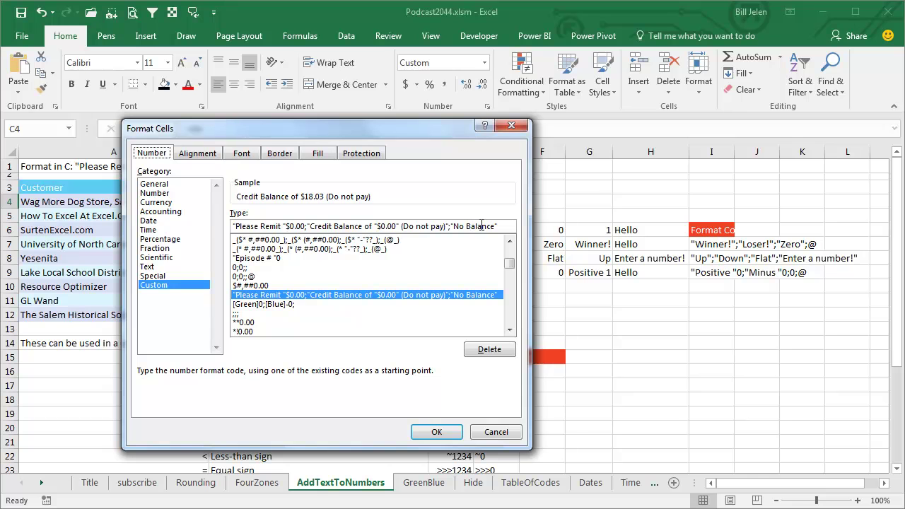
{"action": "left_click", "coordinate": [444, 433]}
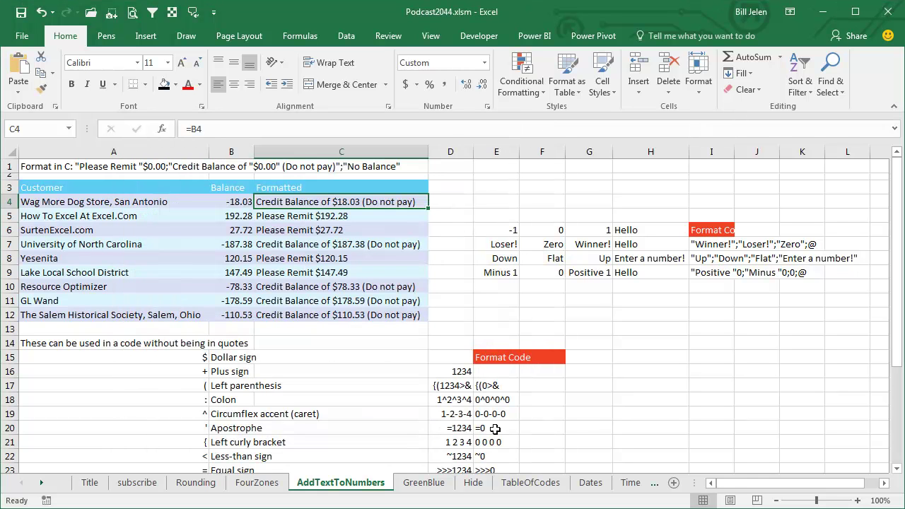
Change the negative test number in E6 to -5
{"action": "left_click", "coordinate": [503, 242]}
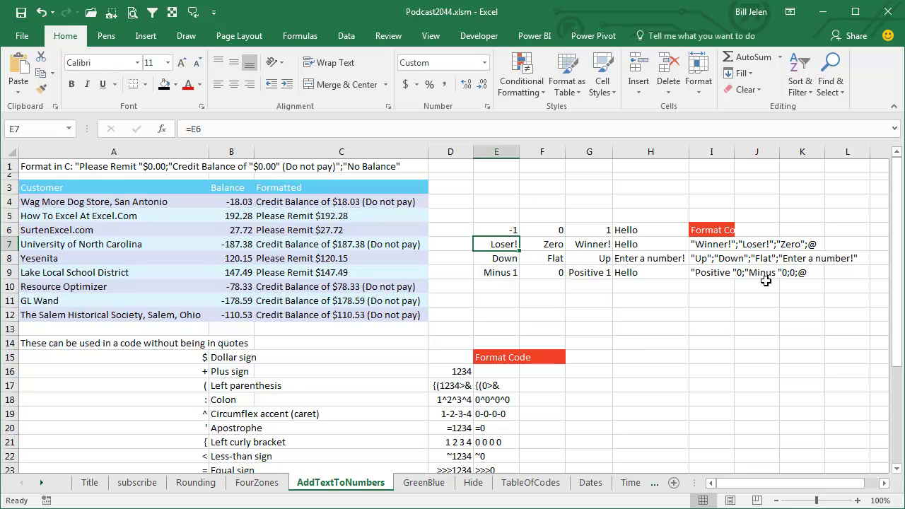
{"action": "left_click", "coordinate": [496, 228]}
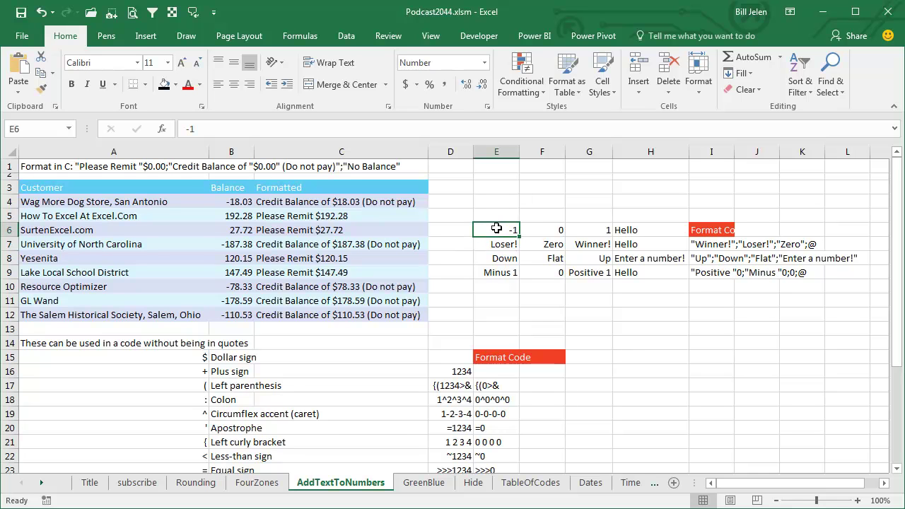
{"action": "type", "text": "-5"}
{"action": "key", "text": "Return"}
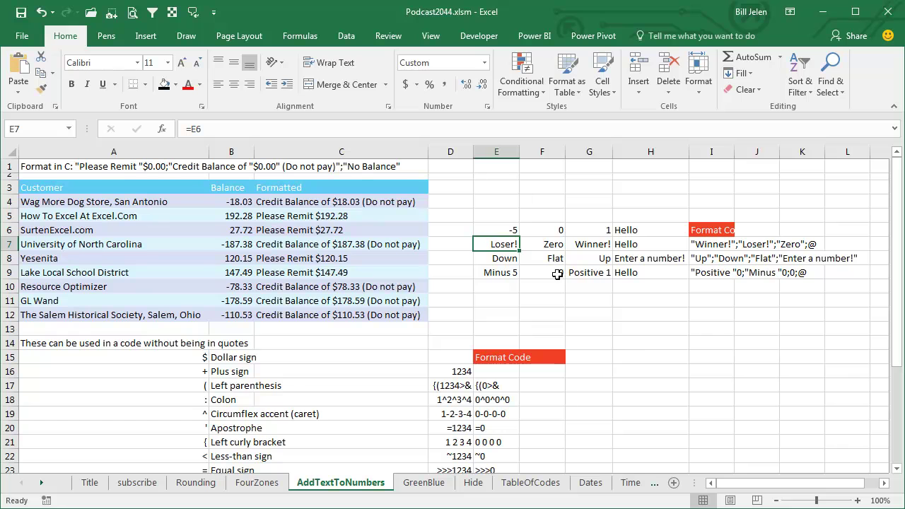
Change the positive test number in G6 to 55 and widen column G to fit its formatted text
{"action": "left_click", "coordinate": [593, 230]}
{"action": "type", "text": "55"}
{"action": "key", "text": "Return"}
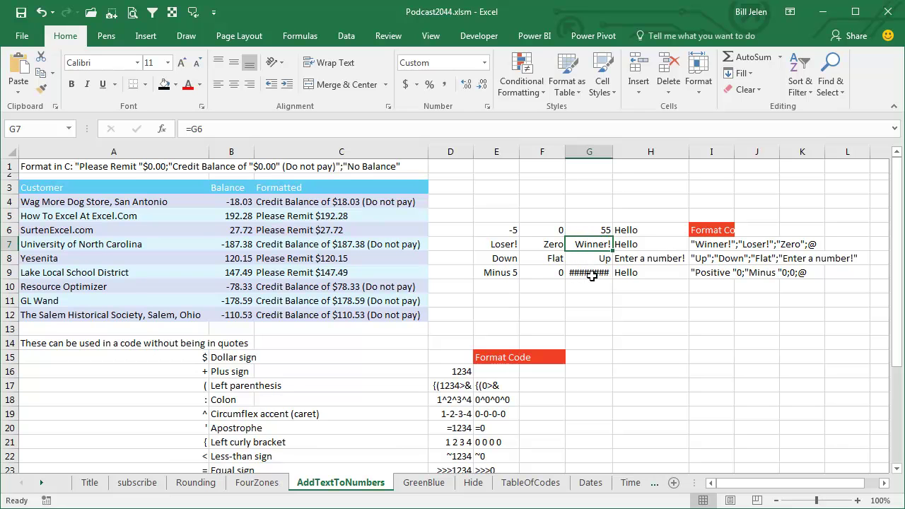
{"action": "left_click_drag", "start_coordinate": [613, 155], "coordinate": [626, 154]}
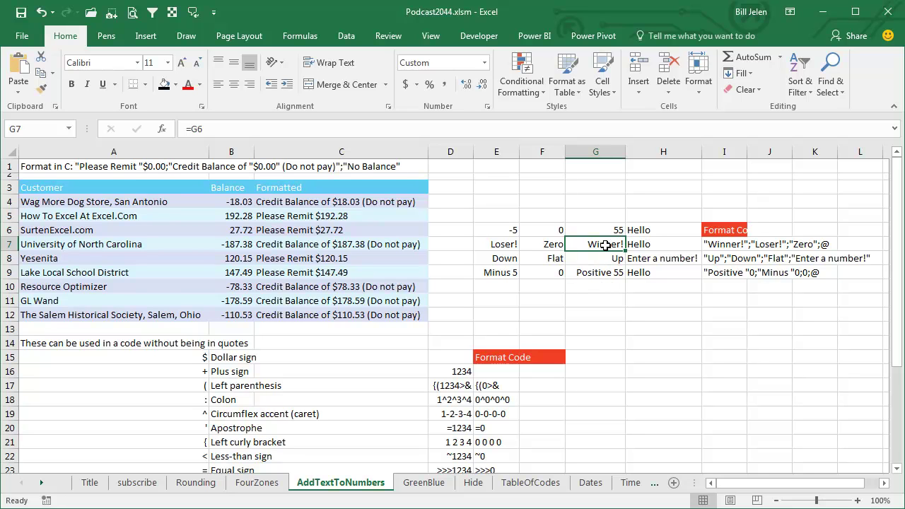
Sum the text-formatted numbers G7:G9 in cell G10 with a SUM formula
{"action": "left_click", "coordinate": [607, 286]}
{"action": "type", "text": "="}
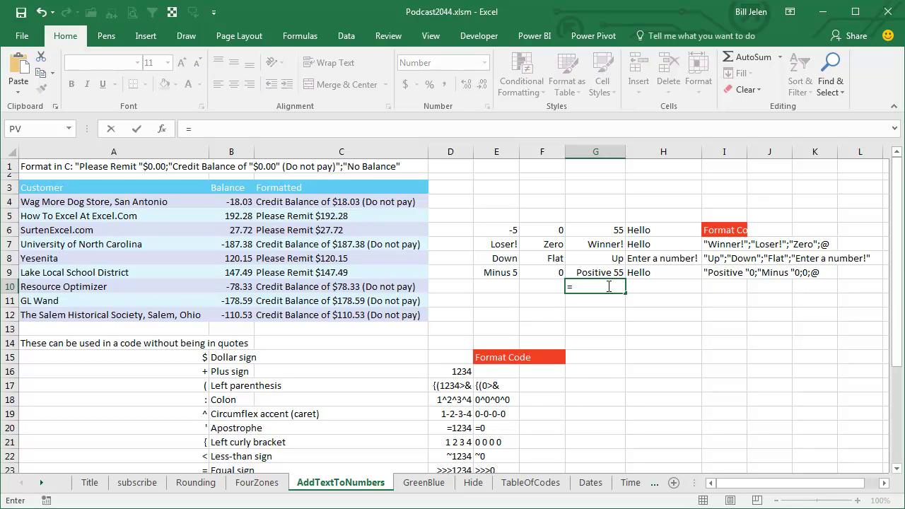
{"action": "type", "text": "sum("}
{"action": "key", "text": "Up"}
{"action": "key", "text": "shift+Up"}
{"action": "key", "text": "shift+Up"}
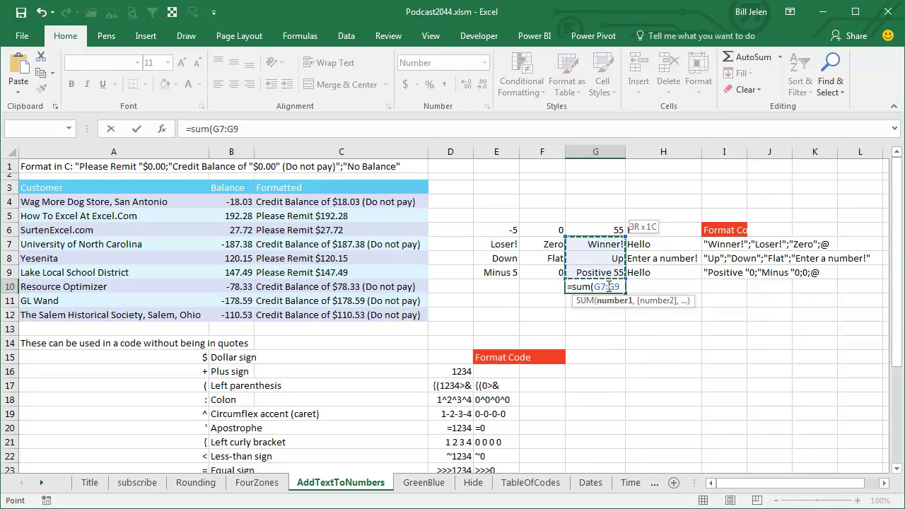
{"action": "type", "text": ")"}
{"action": "key", "text": "Return"}
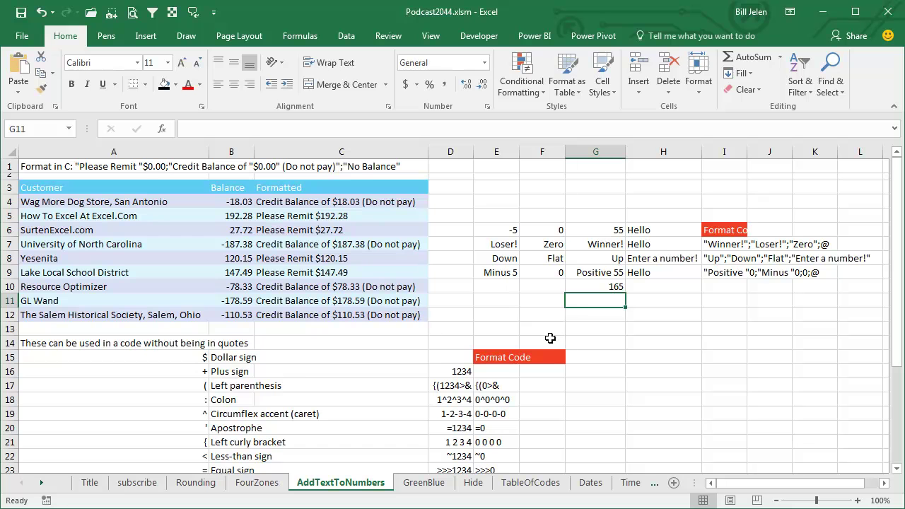
Enter 7854 in D16 as the source number for the format codes using characters without quotes
{"action": "left_click", "coordinate": [178, 369]}
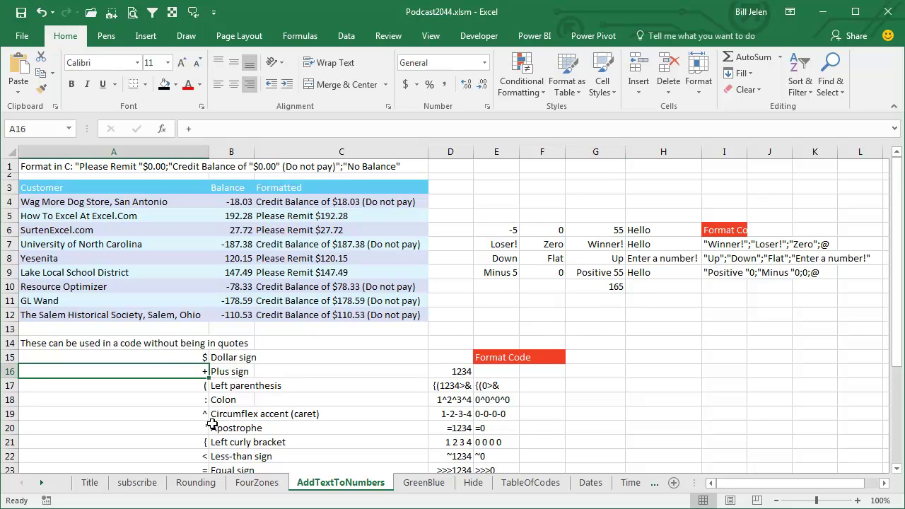
{"action": "scroll", "coordinate": [210, 424], "scroll_direction": "down", "scroll_amount": 2}
{"action": "scroll", "coordinate": [210, 424], "scroll_direction": "down", "scroll_amount": 2}
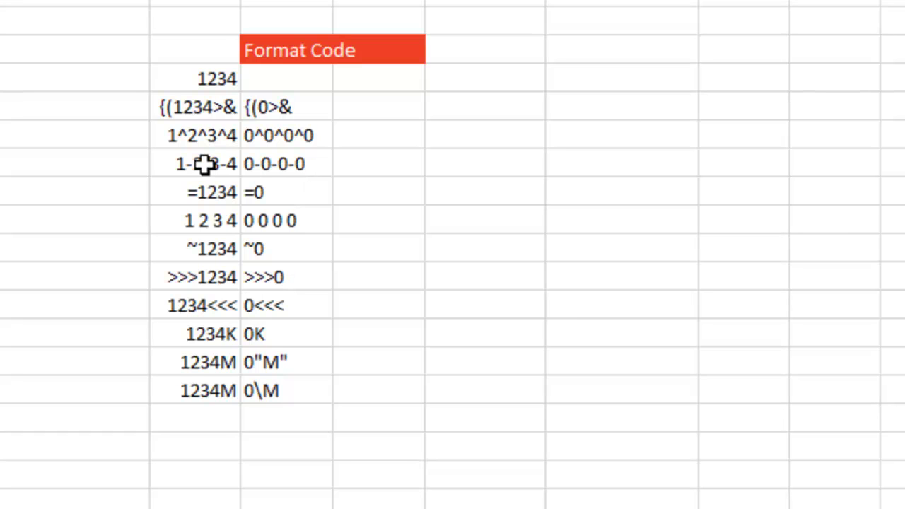
{"action": "left_click", "coordinate": [188, 74]}
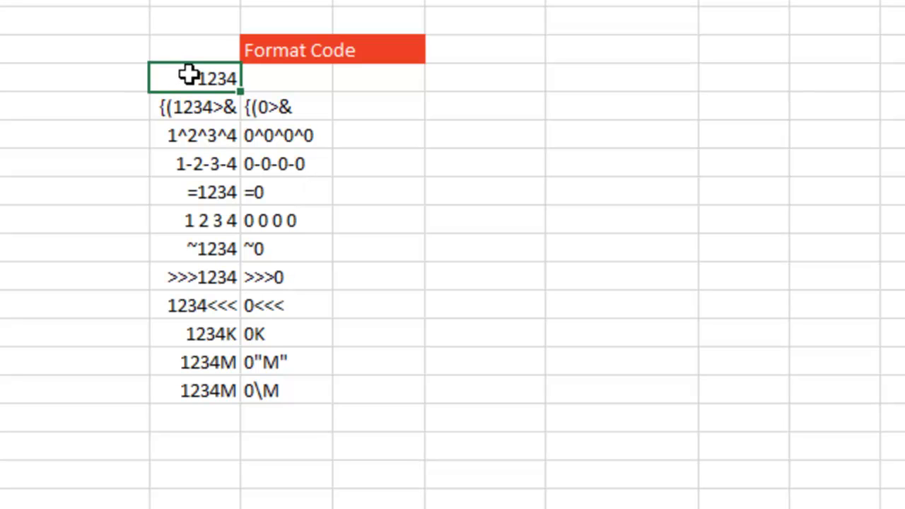
{"action": "type", "text": "7854"}
{"action": "key", "text": "Return"}
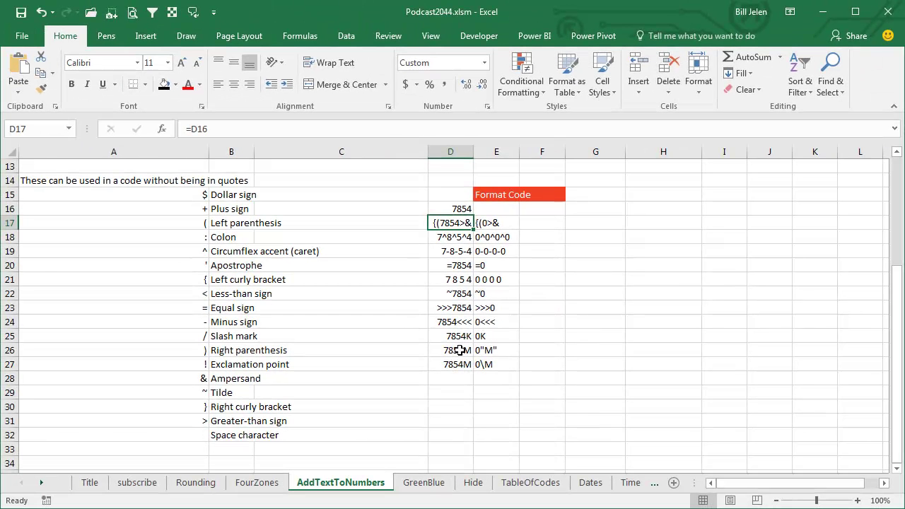
On the GreenBlue sheet, inspect the custom colour number format code applied to cell A3
{"action": "left_click", "coordinate": [424, 482]}
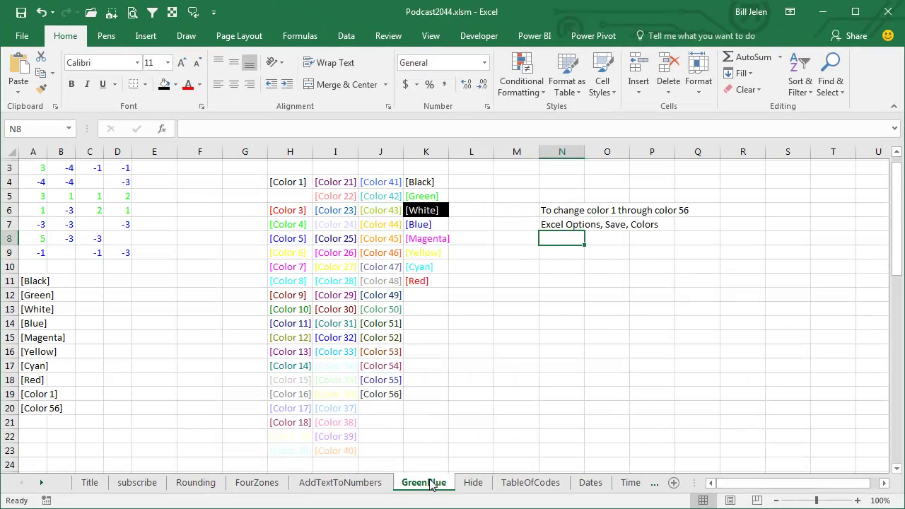
{"action": "left_click", "coordinate": [34, 168]}
{"action": "key", "text": "ctrl+1"}
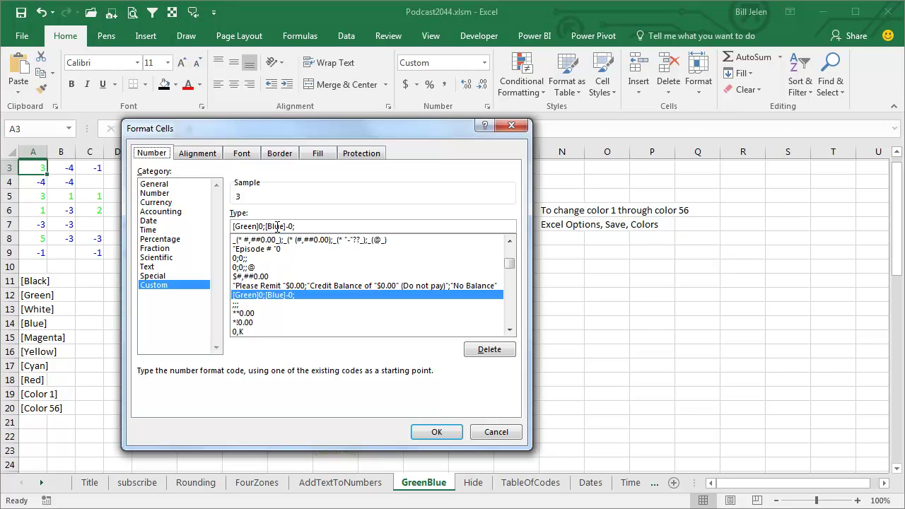
{"action": "left_click", "coordinate": [437, 432]}
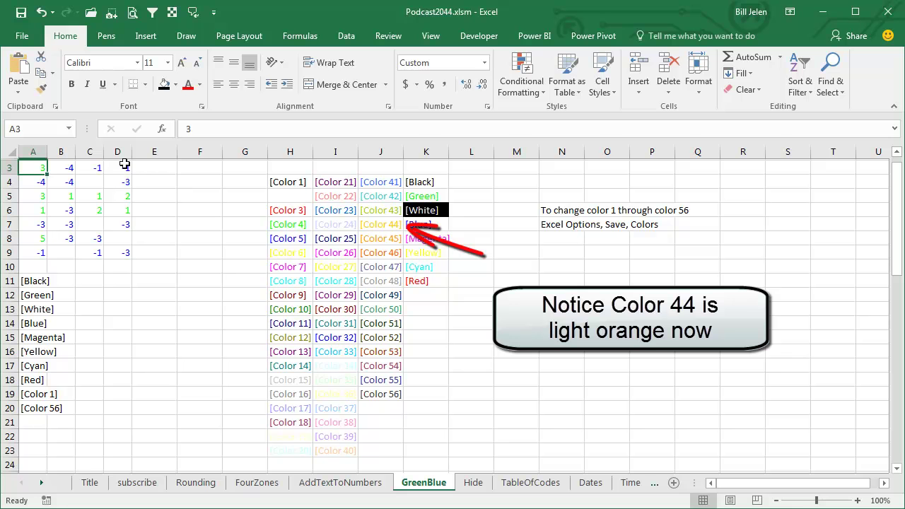
In the workbook's save options, modify the gold standard palette colour used by Color 44 to purple and accept the change
{"action": "left_click", "coordinate": [23, 39]}
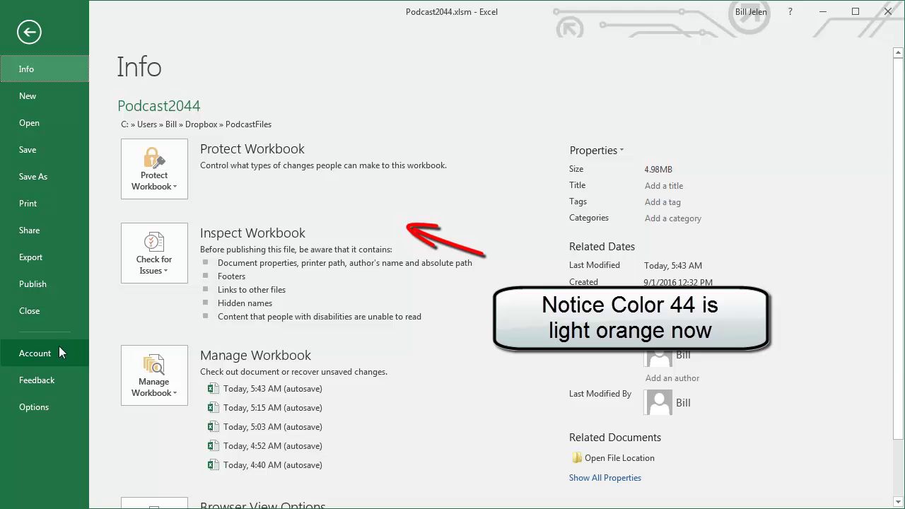
{"action": "left_click", "coordinate": [55, 404]}
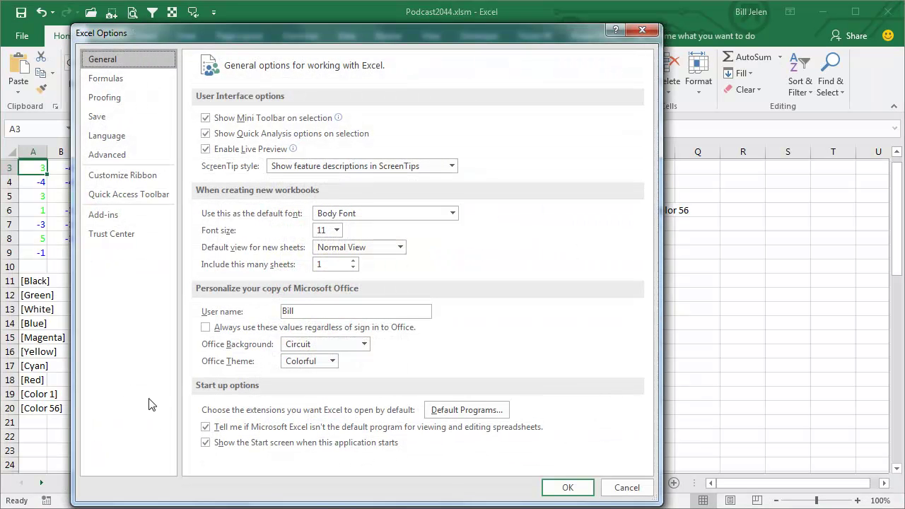
{"action": "left_click", "coordinate": [111, 117]}
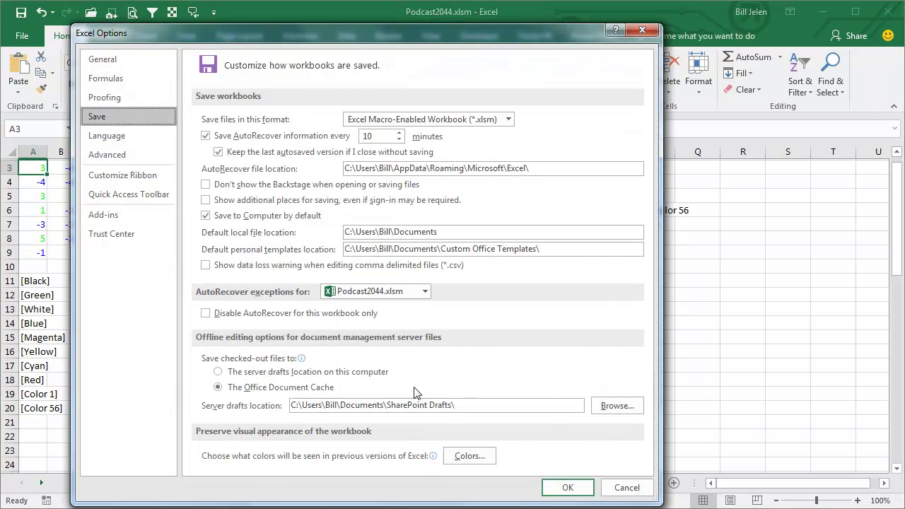
{"action": "left_click", "coordinate": [468, 456]}
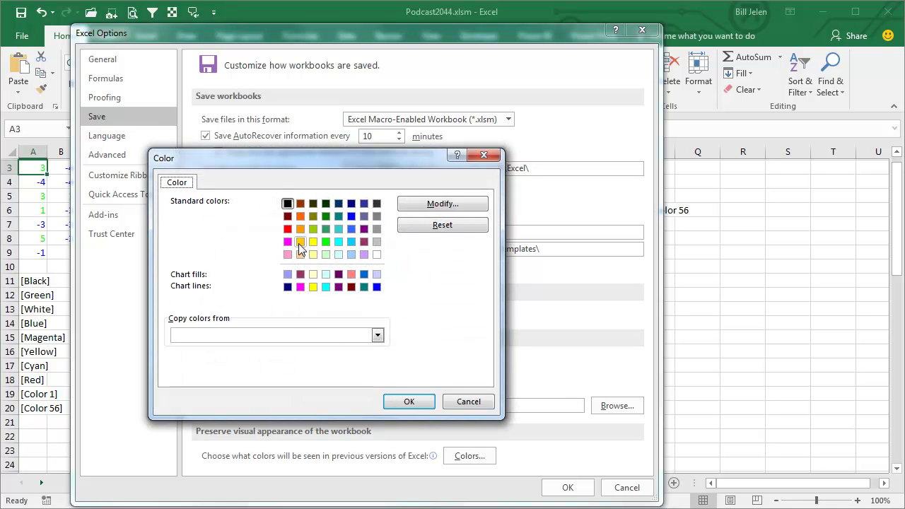
{"action": "left_click", "coordinate": [300, 244]}
{"action": "left_click", "coordinate": [438, 205]}
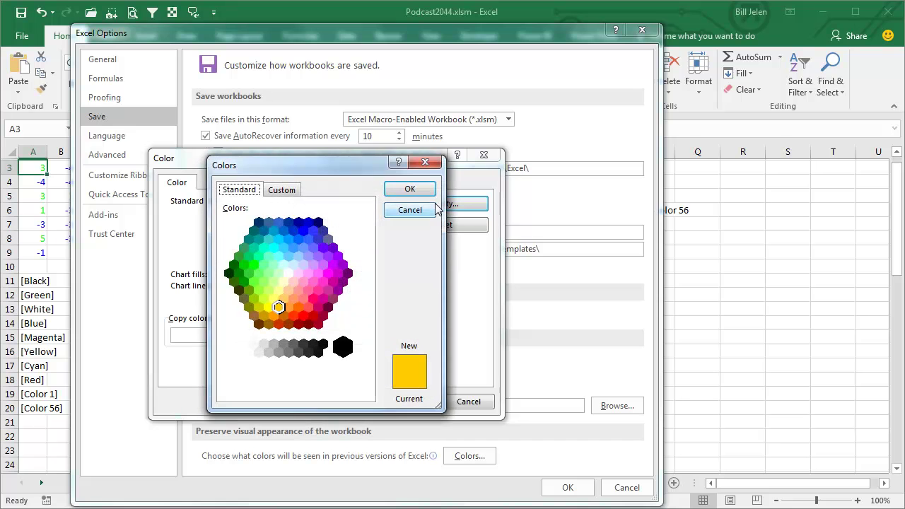
{"action": "left_click", "coordinate": [333, 265]}
{"action": "left_click", "coordinate": [409, 190]}
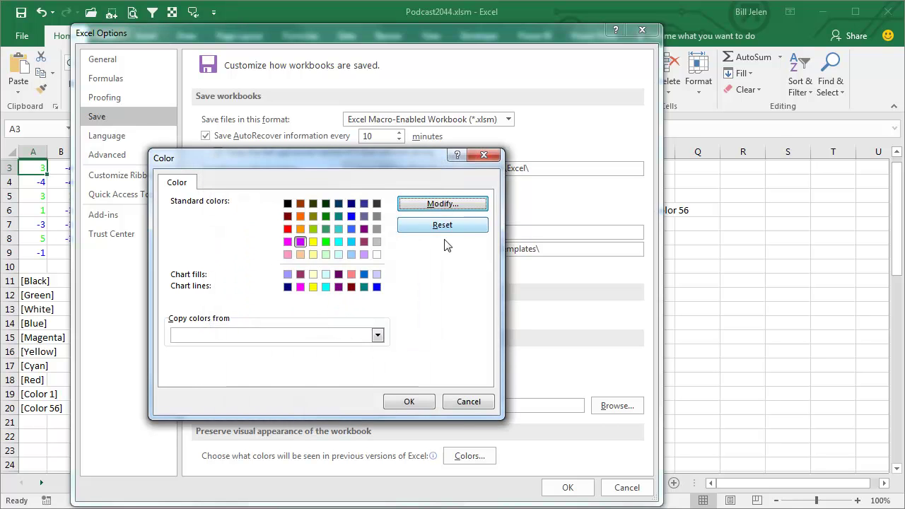
{"action": "left_click", "coordinate": [410, 401]}
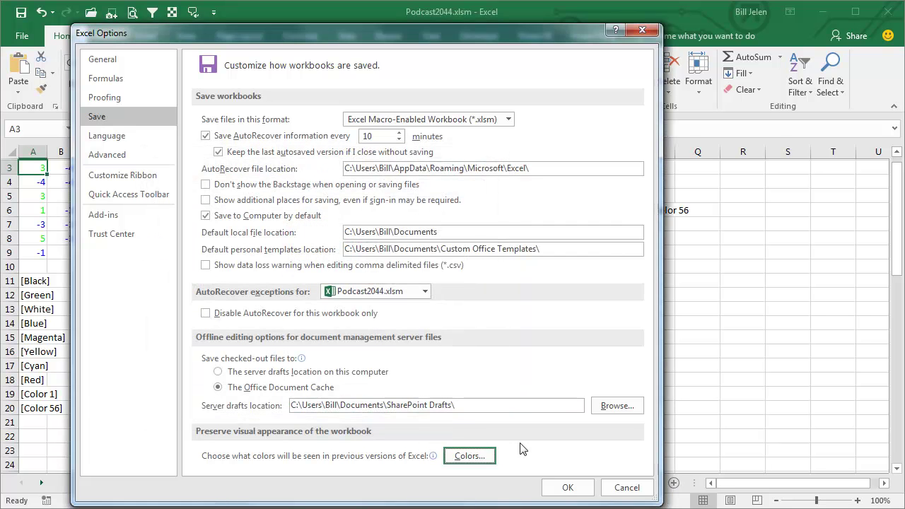
{"action": "left_click", "coordinate": [569, 486]}
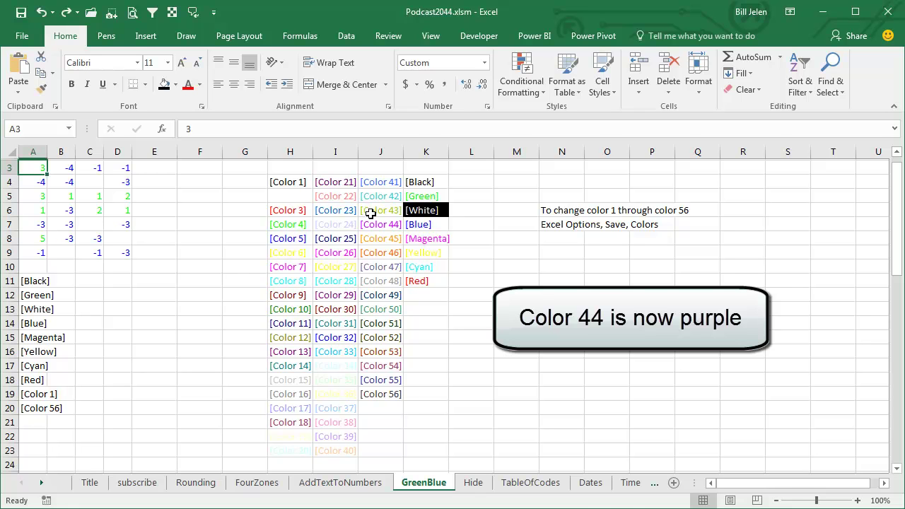
On the Hide sheet, apply the custom number format ;;; to A3:D9 and check the stored values of C5 and B5
{"action": "left_click", "coordinate": [473, 482]}
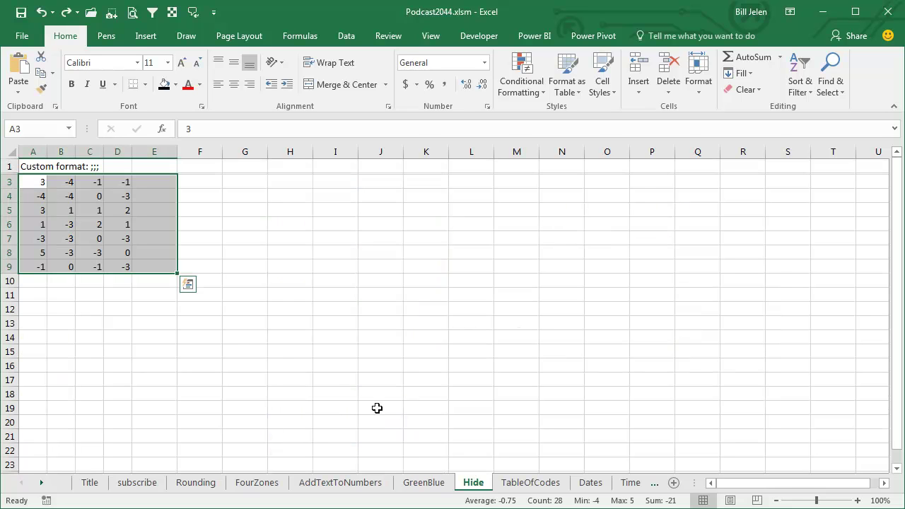
{"action": "left_click_drag", "start_coordinate": [29, 184], "coordinate": [123, 265]}
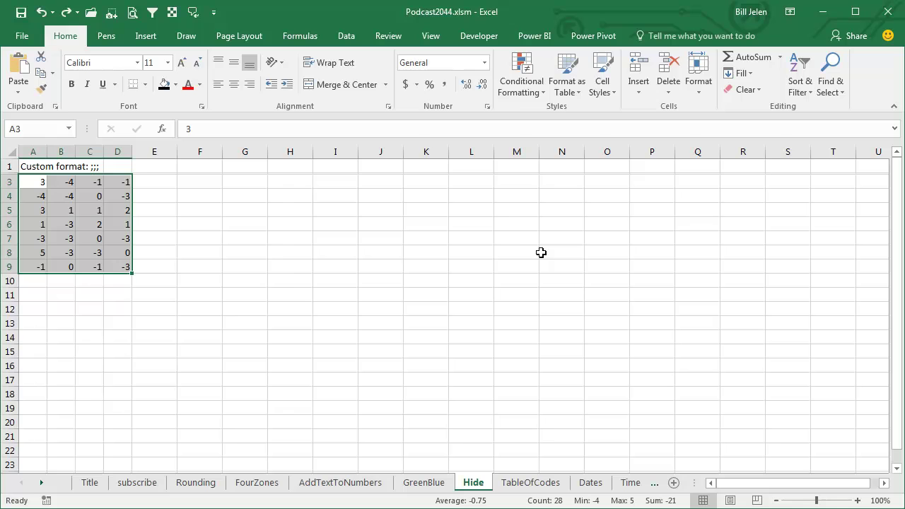
{"action": "key", "text": "ctrl+q"}
{"action": "key", "text": "ctrl+1"}
{"action": "left_click", "coordinate": [181, 285]}
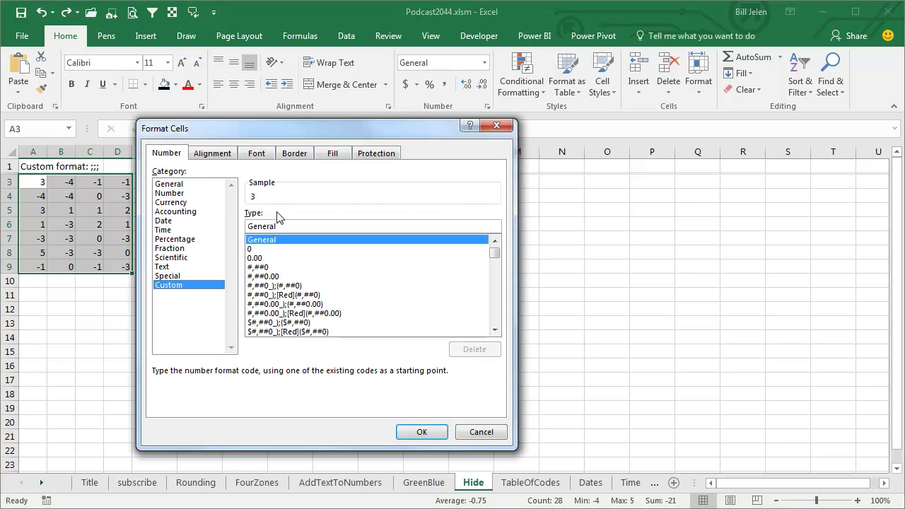
{"action": "left_click_drag", "start_coordinate": [283, 226], "coordinate": [219, 225]}
{"action": "type", "text": ";;;"}
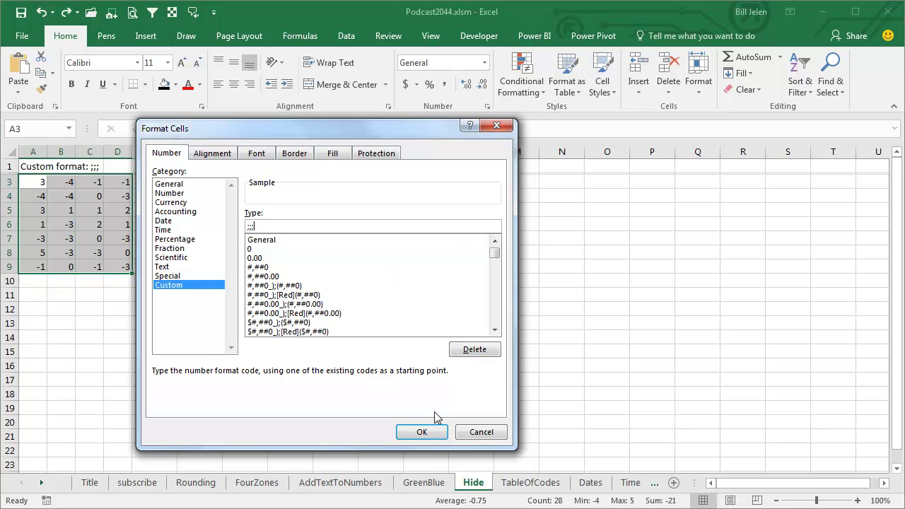
{"action": "left_click", "coordinate": [422, 431]}
{"action": "left_click", "coordinate": [92, 209]}
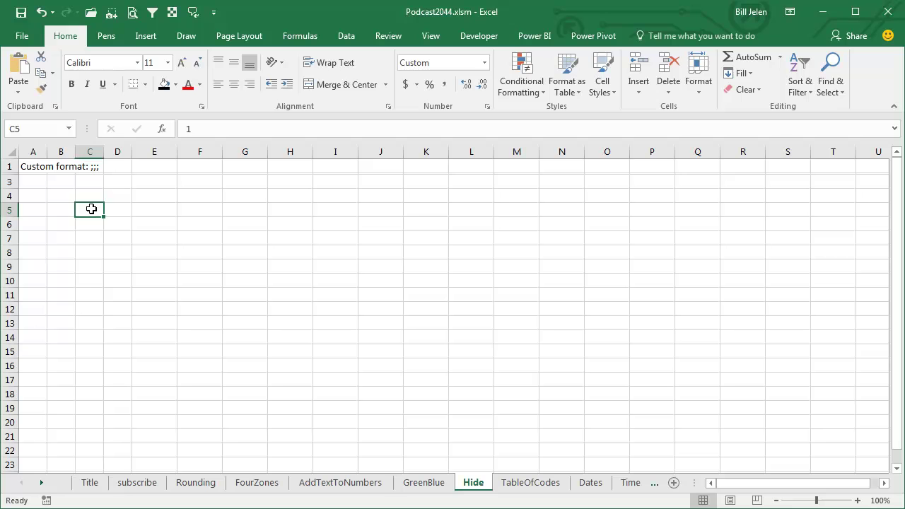
{"action": "left_click", "coordinate": [57, 209]}
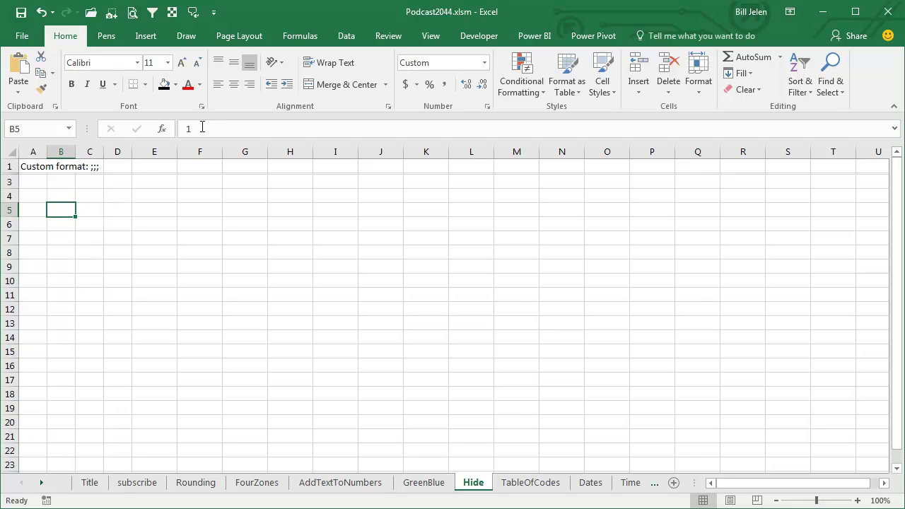
On the TableOfCodes sheet, try the custom fill format *X0.00 on the Bizarre Checkwriter cell B3
{"action": "key", "text": "ctrl+Page_Down"}
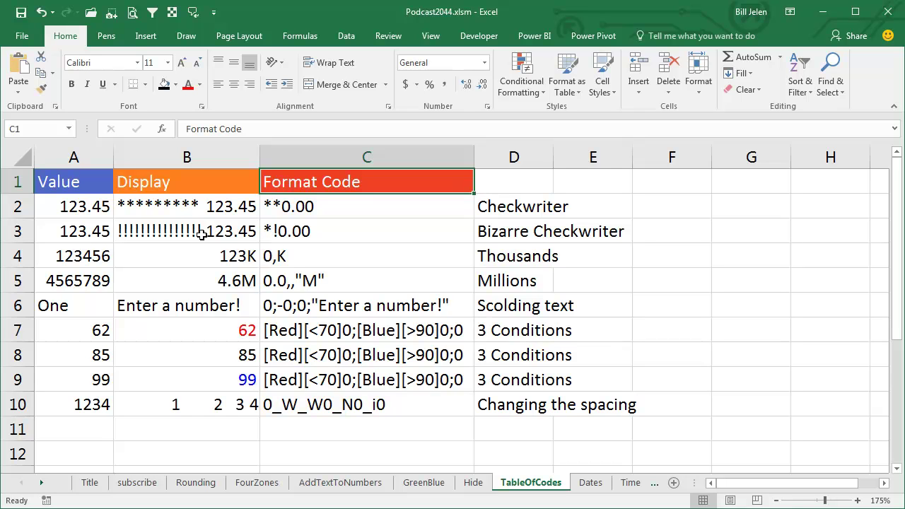
{"action": "left_click", "coordinate": [154, 232]}
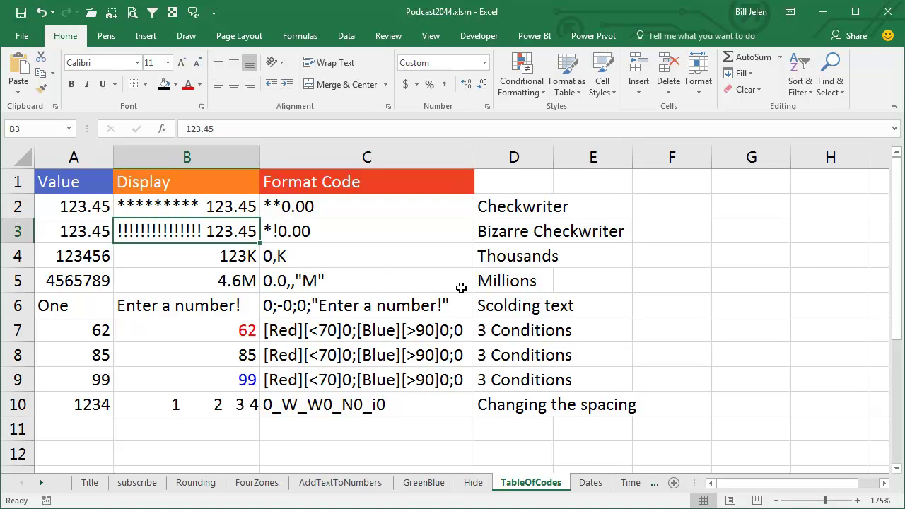
{"action": "key", "text": "ctrl+1"}
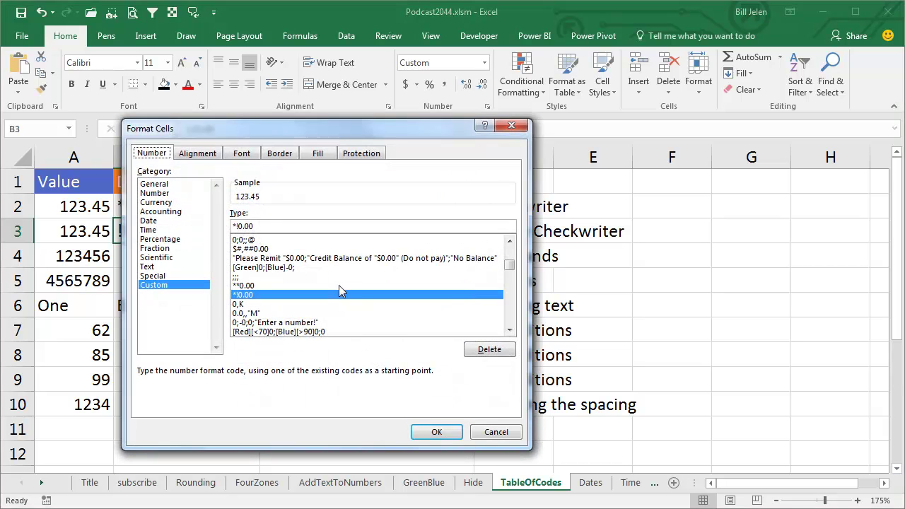
{"action": "left_click", "coordinate": [235, 225]}
{"action": "key", "text": "Delete"}
{"action": "type", "text": "X"}
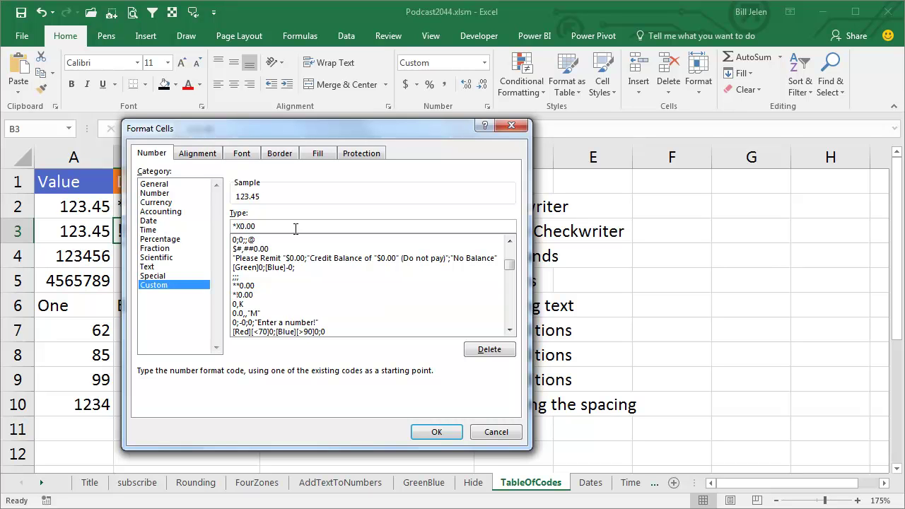
{"action": "left_click", "coordinate": [430, 432]}
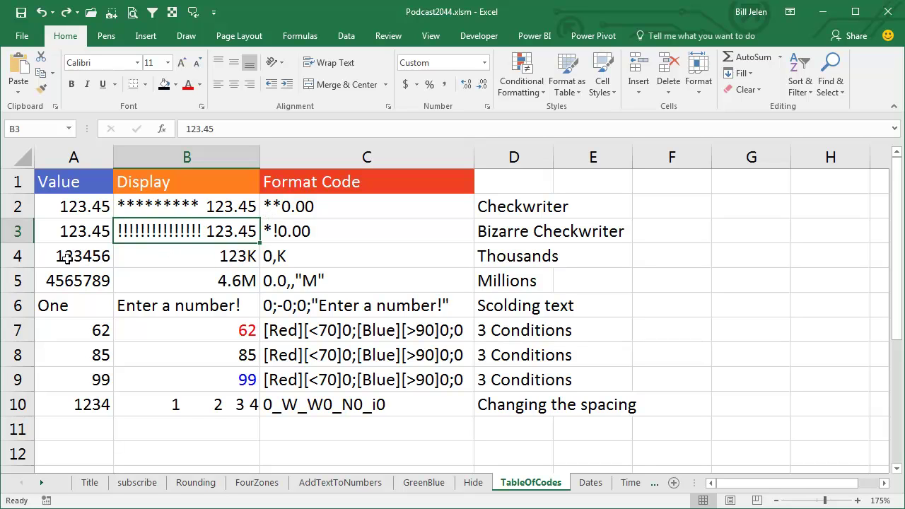
Inspect the custom format code applied to the thousands display cell B4
{"action": "left_click", "coordinate": [213, 257]}
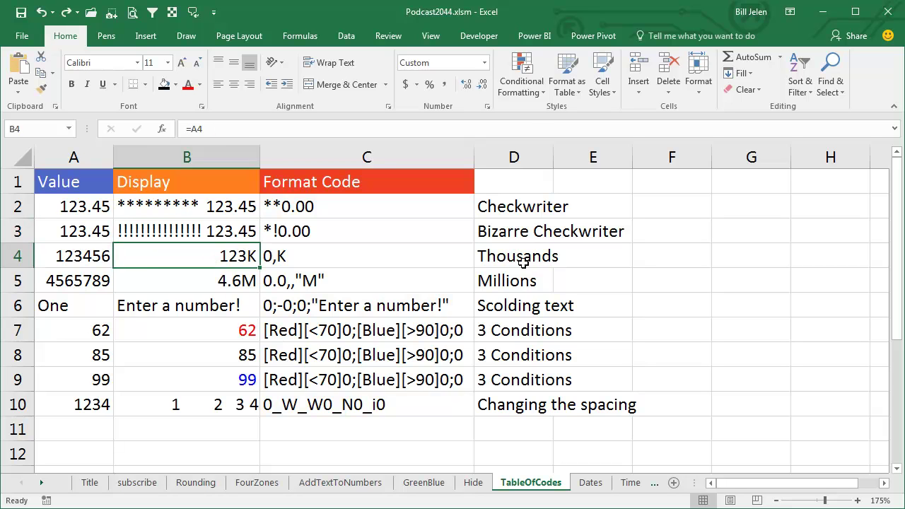
{"action": "key", "text": "ctrl+1"}
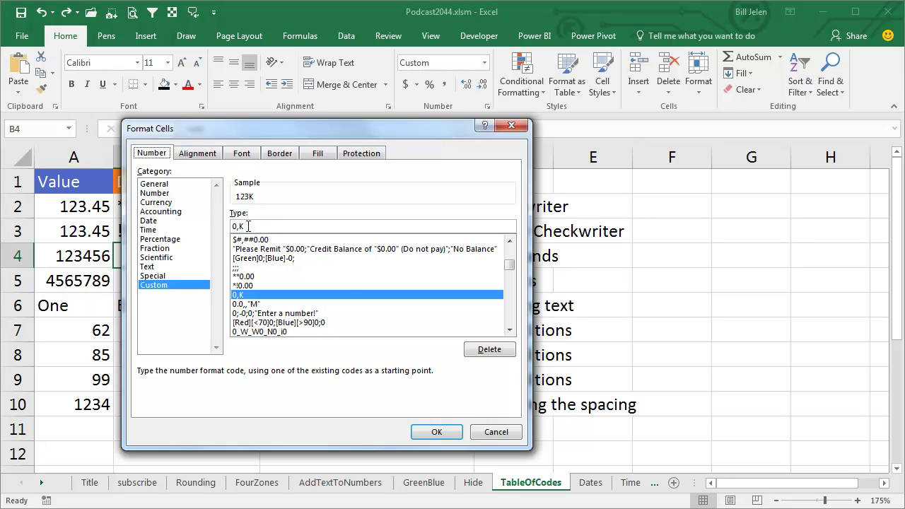
{"action": "left_click", "coordinate": [434, 431]}
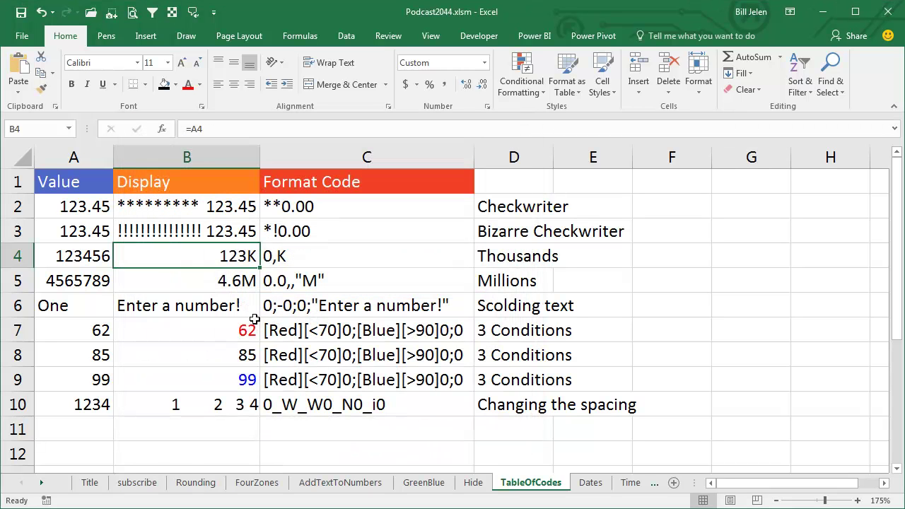
Change the custom format of the millions display cell B5 to 0.0,,"MM"
{"action": "left_click", "coordinate": [241, 279]}
{"action": "key", "text": "ctrl+1"}
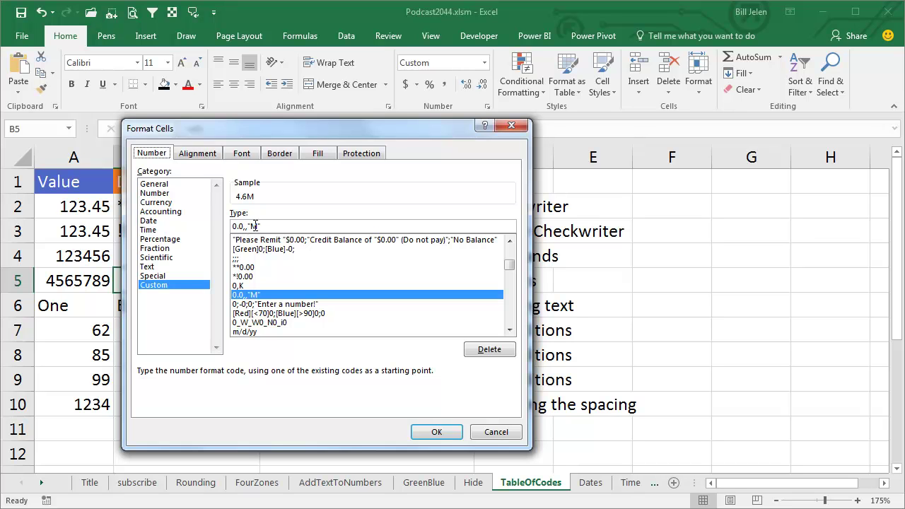
{"action": "left_click", "coordinate": [438, 431]}
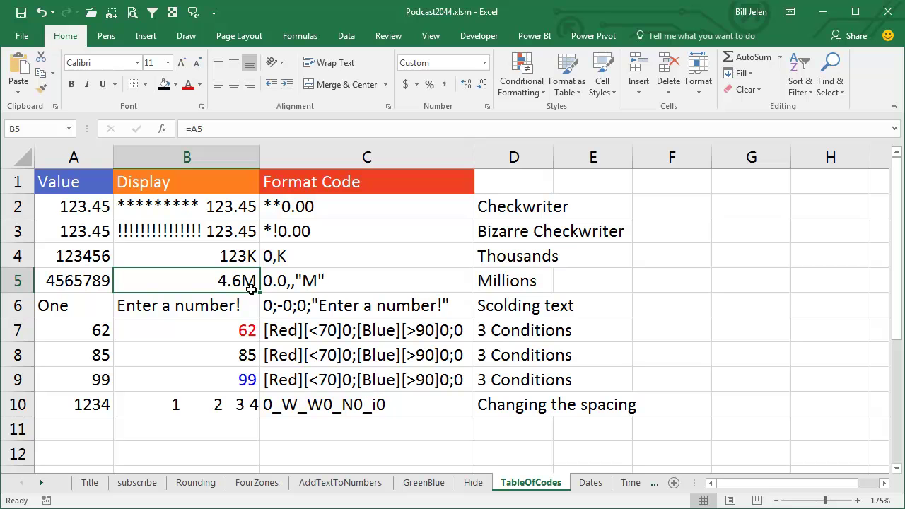
{"action": "key", "text": "ctrl+1"}
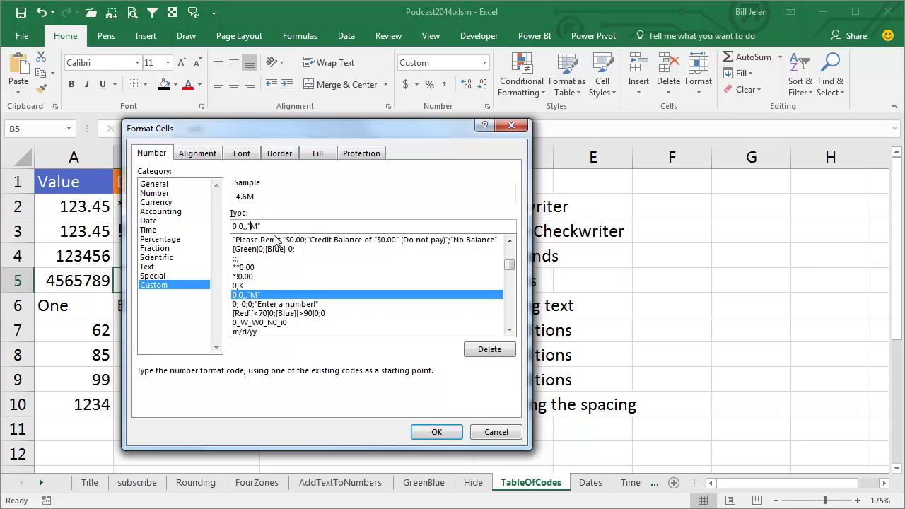
{"action": "type", "text": "M"}
{"action": "left_click", "coordinate": [428, 431]}
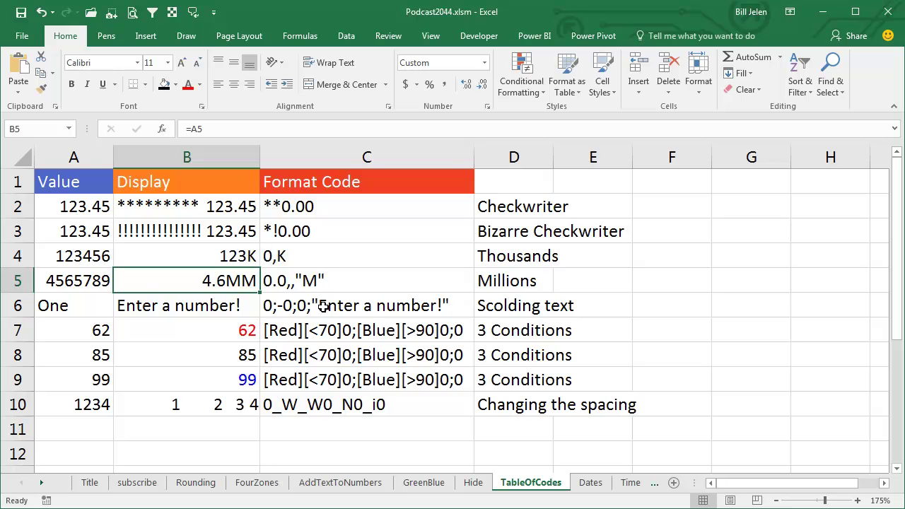
Test the scolding-text format by entering 1, -1 and finally Hello in A6
{"action": "left_click", "coordinate": [86, 307]}
{"action": "type", "text": "1"}
{"action": "key", "text": "Return"}
{"action": "key", "text": "Up"}
{"action": "type", "text": "-1"}
{"action": "key", "text": "Return"}
{"action": "key", "text": "Up"}
{"action": "type", "text": "Hellop"}
{"action": "key", "text": "BackSpace"}
{"action": "key", "text": "Return"}
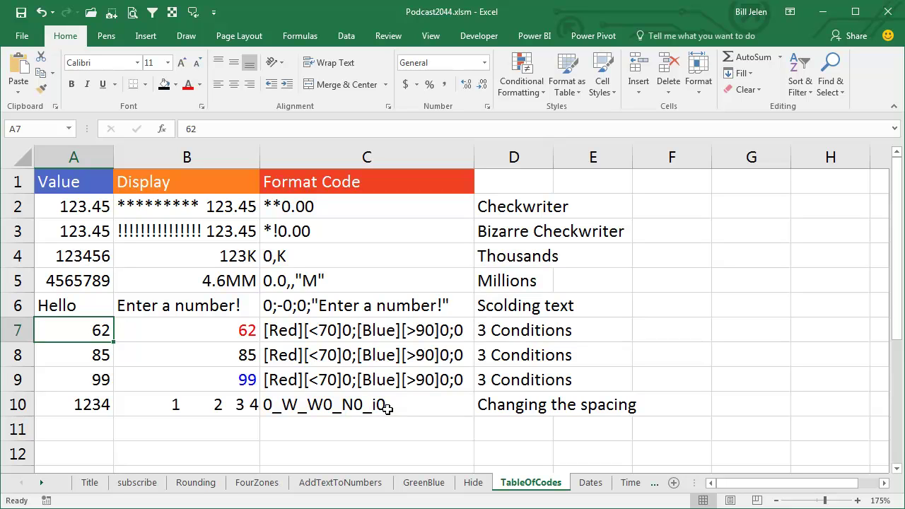
Enter 2345 in A10 to test the format code that changes digit spacing
{"action": "left_click", "coordinate": [97, 408]}
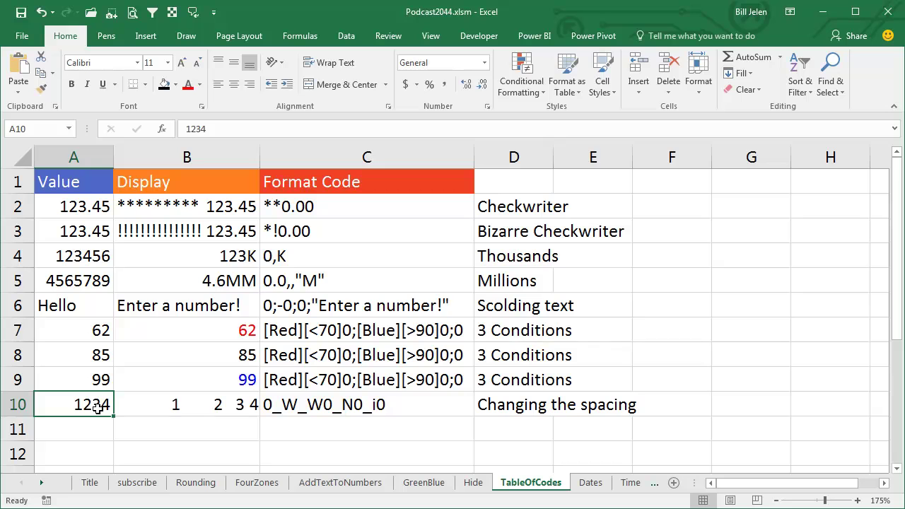
{"action": "type", "text": "2345"}
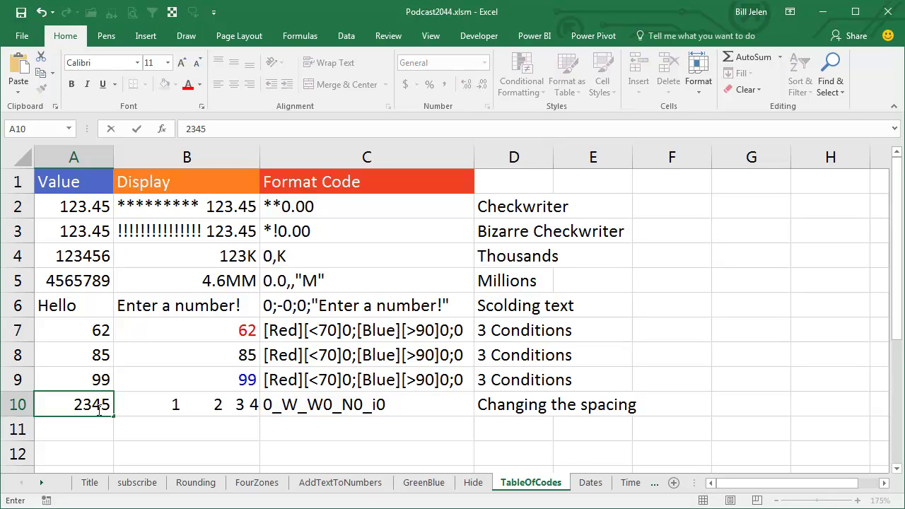
{"action": "key", "text": "Return"}
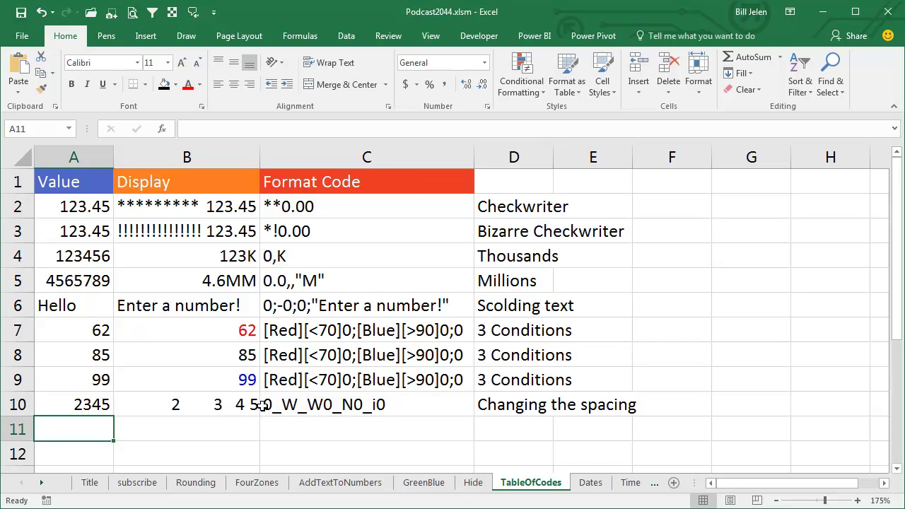
Review the date format codes and month displays on the Dates sheet
{"action": "left_click", "coordinate": [590, 482]}
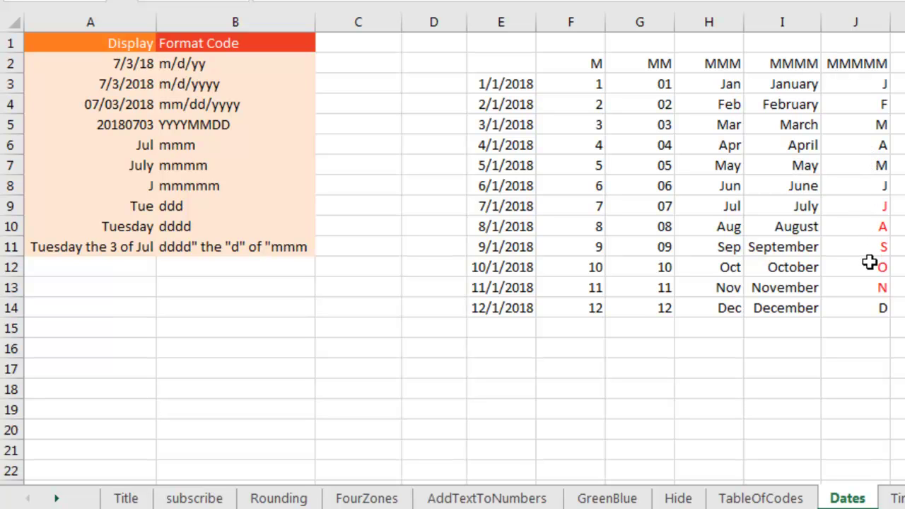
{"action": "key", "text": "ctrl+v"}
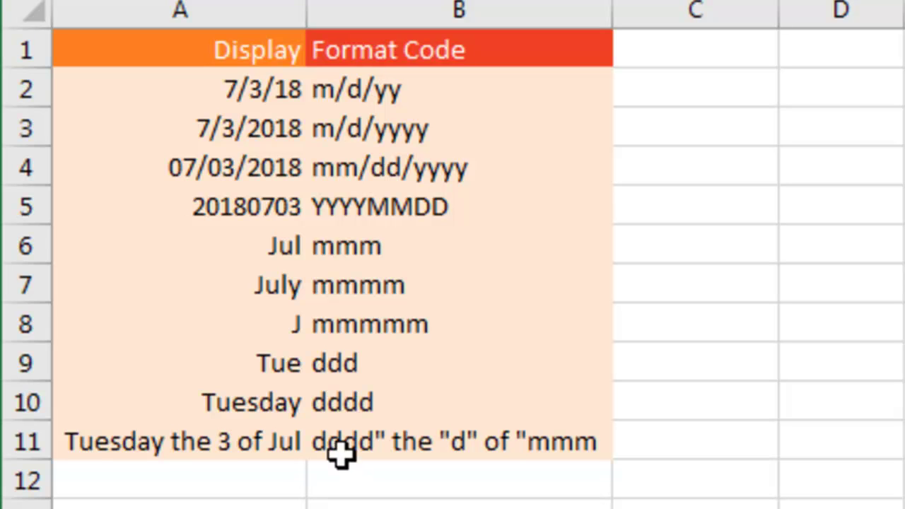
On the Time sheet, enter a SUM formula in A8 that totals the times in A2:A7
{"action": "key", "text": "ctrl+Page_Down"}
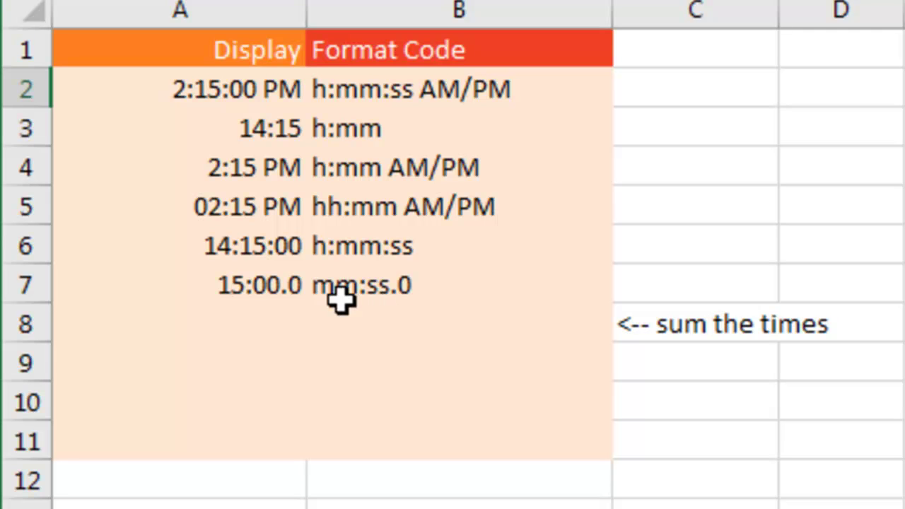
{"action": "left_click", "coordinate": [262, 313]}
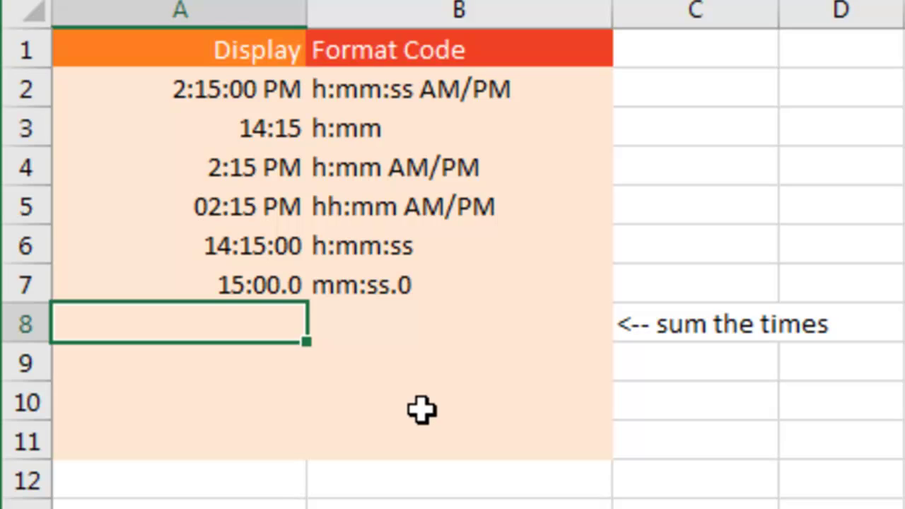
{"action": "type", "text": "=sum("}
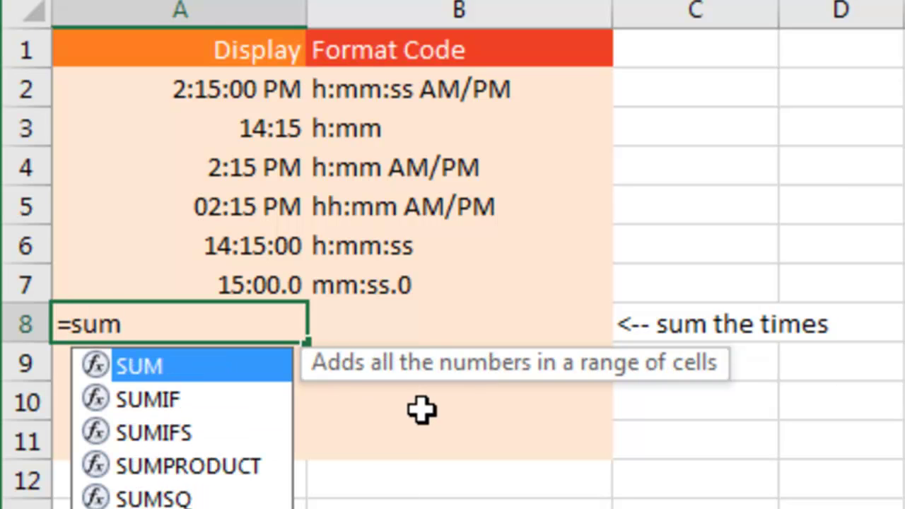
{"action": "key", "text": "Up"}
{"action": "key", "text": "shift+Up"}
{"action": "key", "text": "shift+Up"}
{"action": "key", "text": "shift+Up"}
{"action": "key", "text": "shift+Up"}
{"action": "key", "text": "shift+Up"}
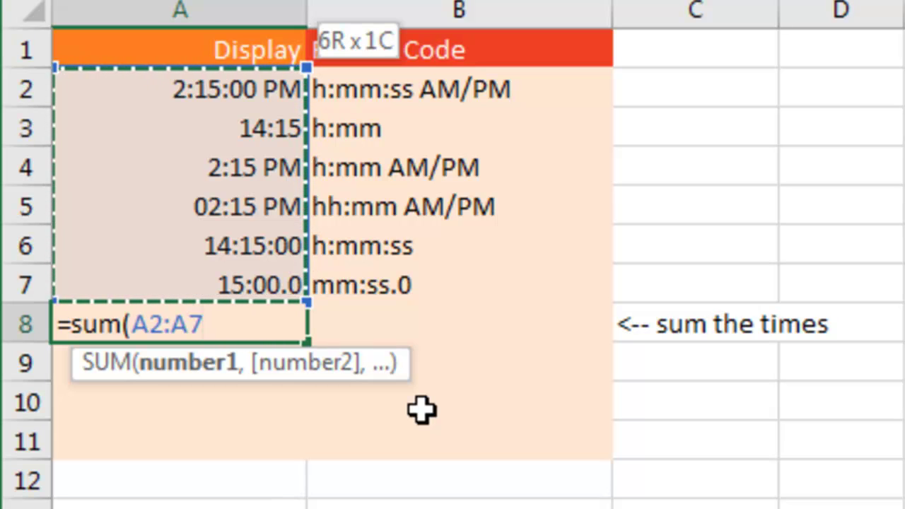
{"action": "type", "text": ")"}
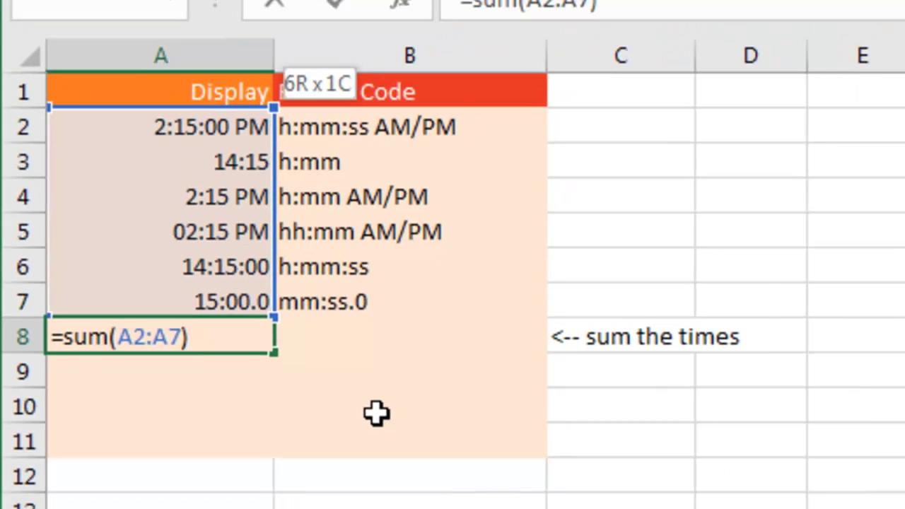
{"action": "key", "text": "Return"}
{"action": "key", "text": "Up"}
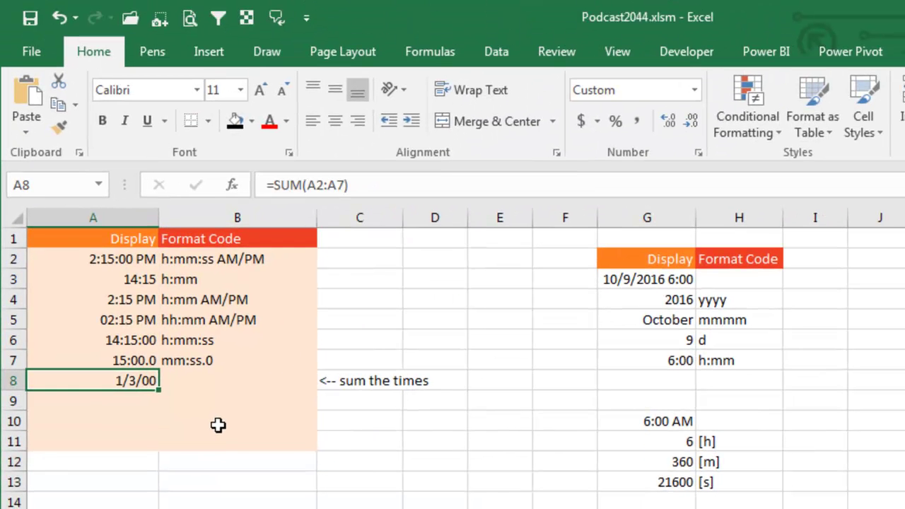
Apply the built-in Time number format to the total in A8 and inspect the yyyy example in G4
{"action": "left_click", "coordinate": [693, 90]}
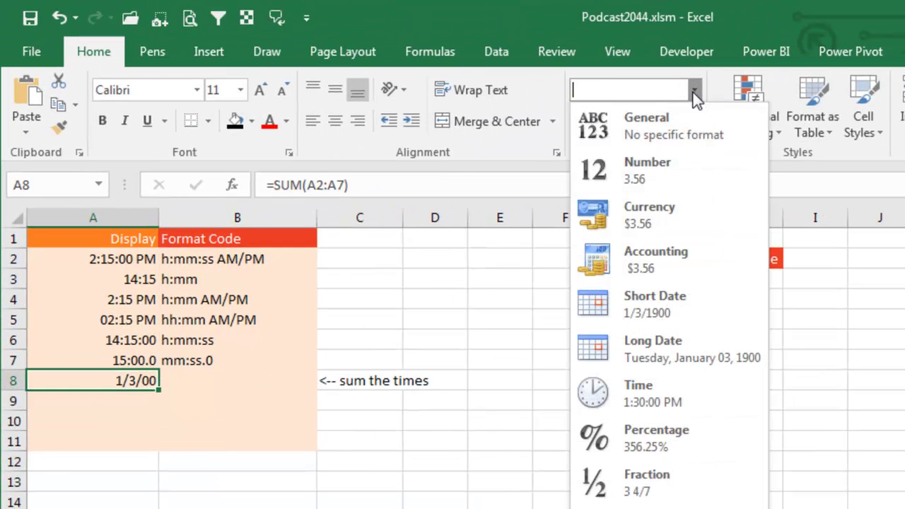
{"action": "left_click", "coordinate": [647, 388]}
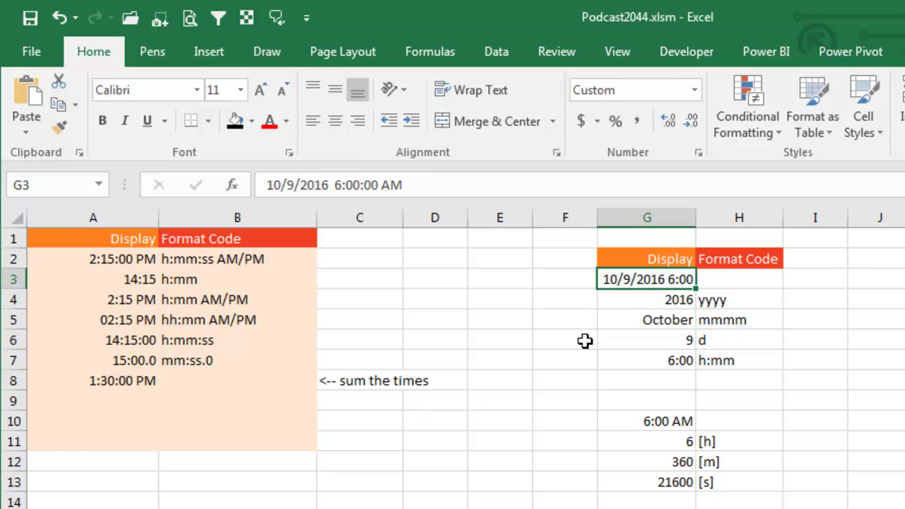
{"action": "left_click", "coordinate": [627, 304]}
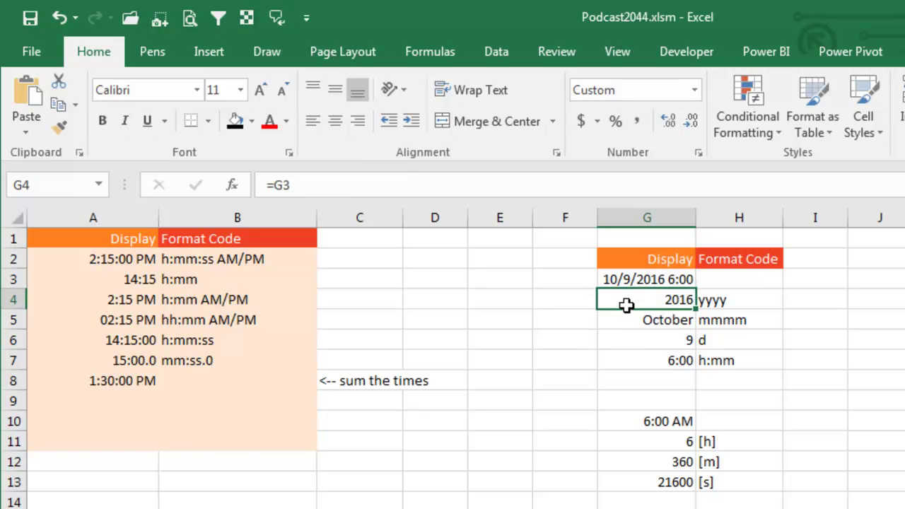
Format the time total in A8 with the custom code [h]:mm, starting from the 37:30:55 time type
{"action": "left_click", "coordinate": [122, 381]}
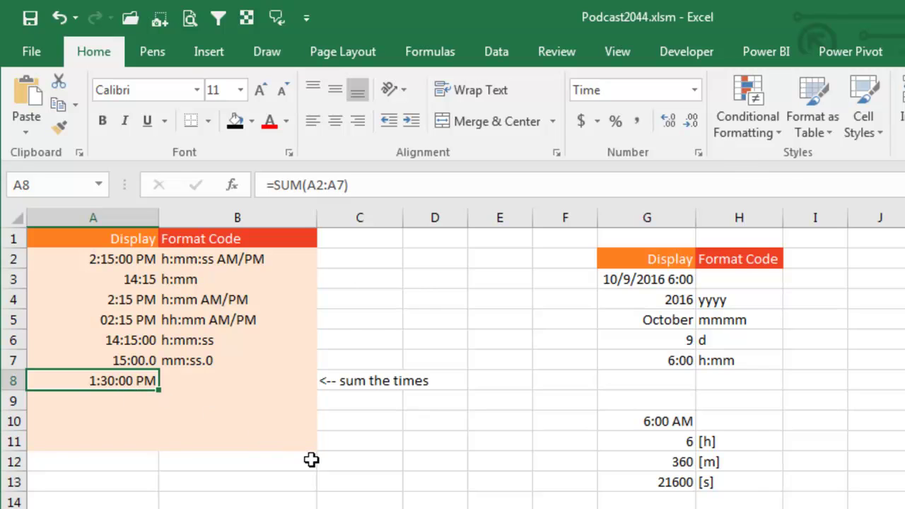
{"action": "key", "text": "ctrl+1"}
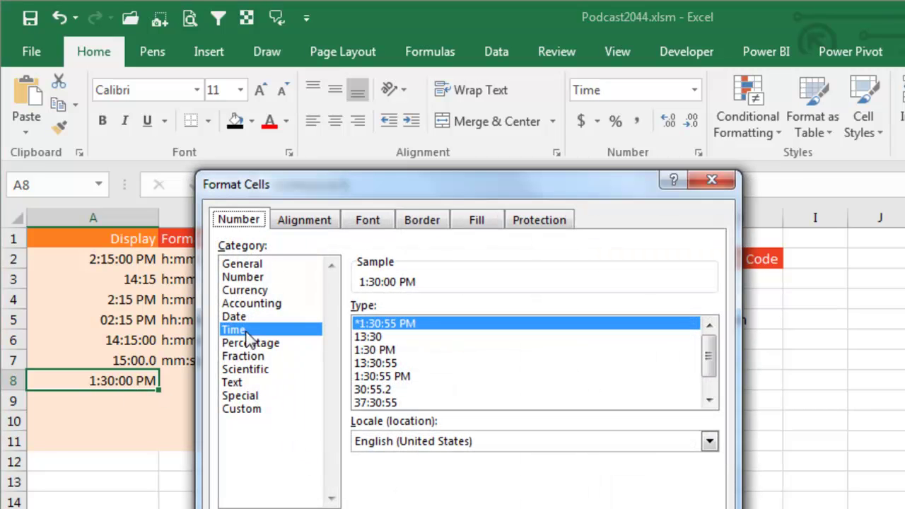
{"action": "left_click", "coordinate": [371, 403]}
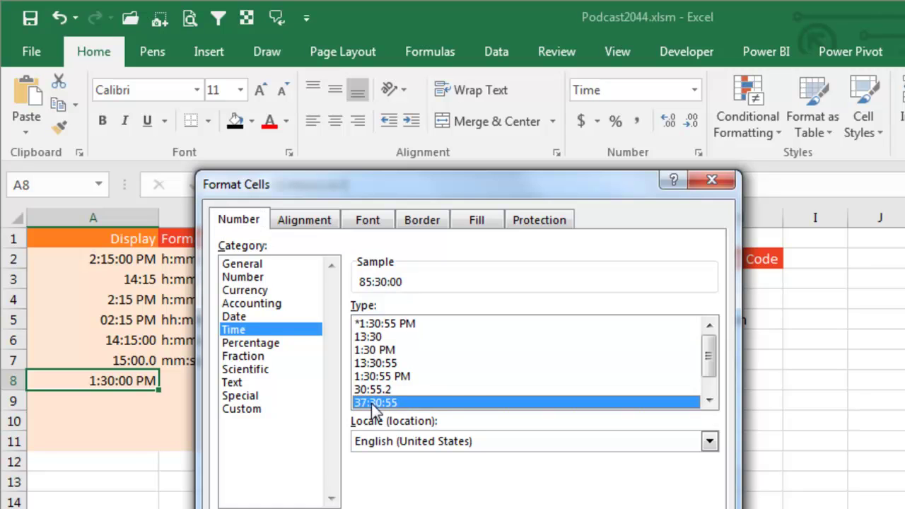
{"action": "left_click", "coordinate": [256, 410]}
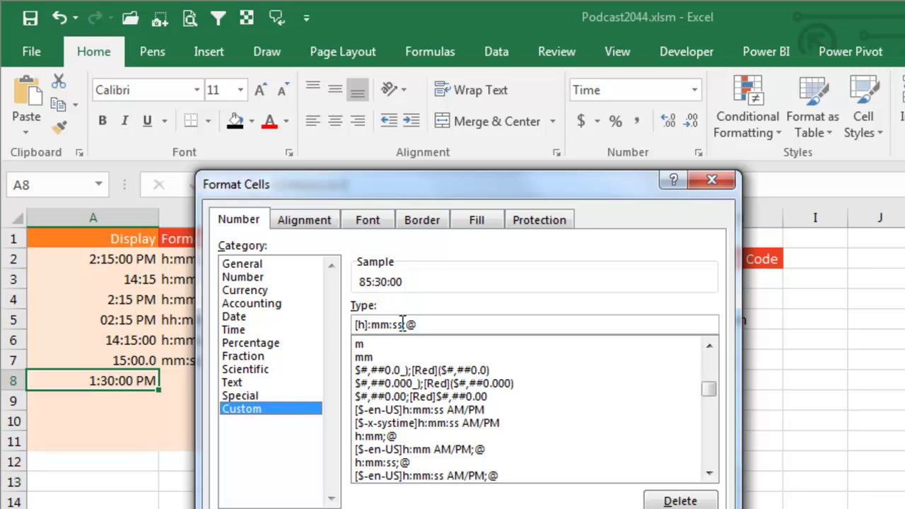
{"action": "left_click_drag", "start_coordinate": [403, 324], "coordinate": [455, 325]}
{"action": "key", "text": "BackSpace"}
{"action": "key", "text": "BackSpace"}
{"action": "key", "text": "BackSpace"}
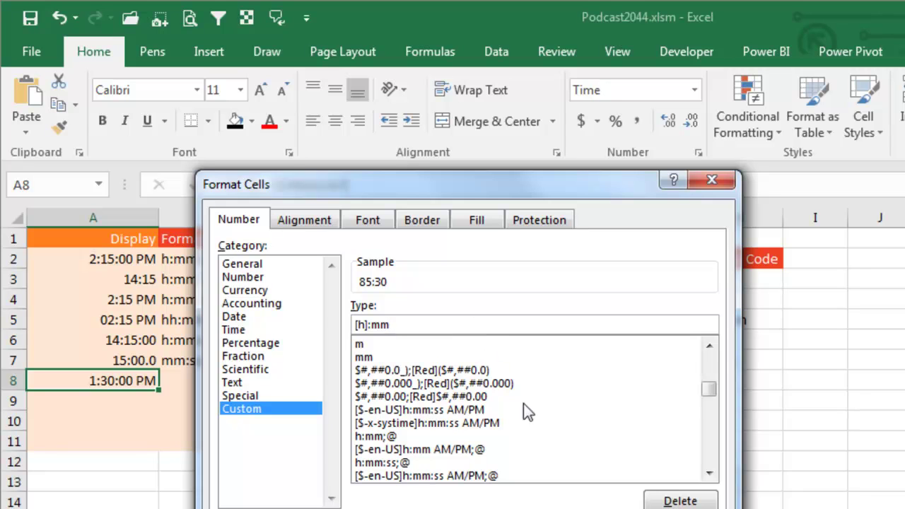
{"action": "key", "text": "Return"}
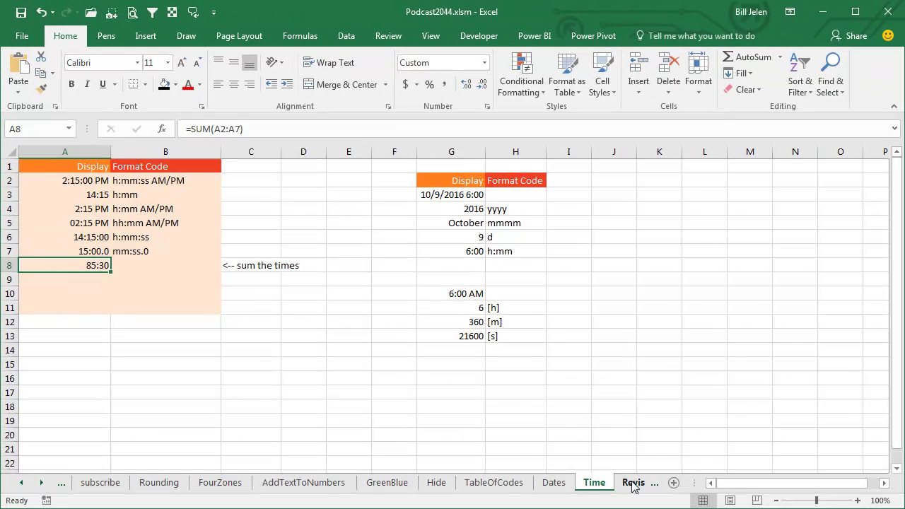
View the RevisitAccounting and BuyTheBook sheets and bring up the start of the Recap sheet
{"action": "left_click", "coordinate": [633, 482]}
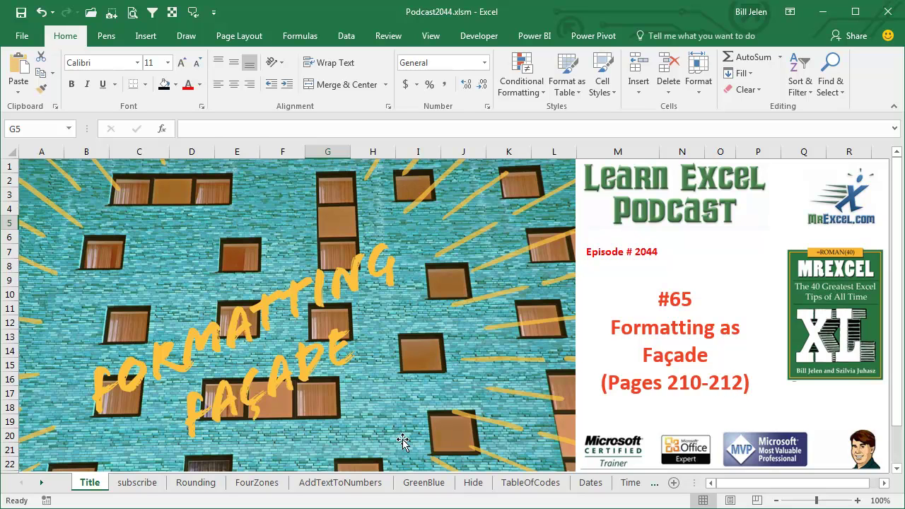
{"action": "left_click", "coordinate": [41, 482], "text": "ctrl"}
{"action": "left_click", "coordinate": [550, 482]}
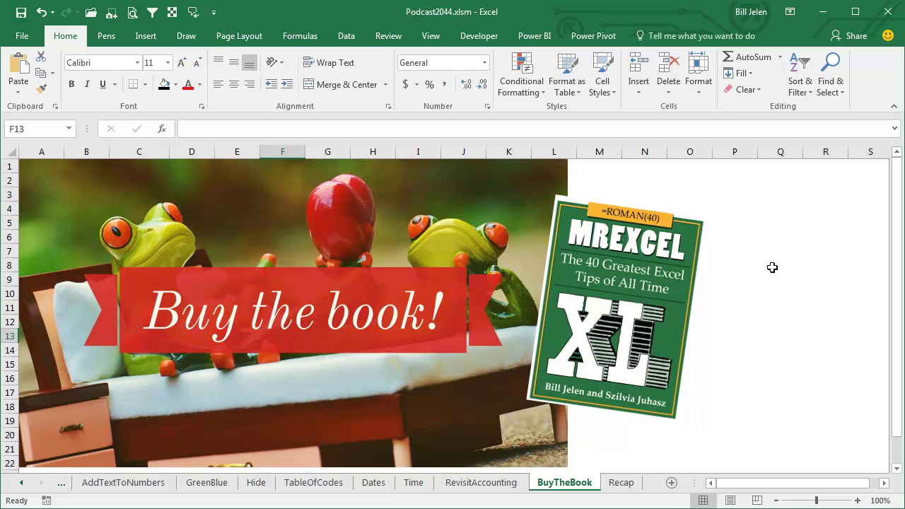
{"action": "left_click", "coordinate": [620, 484]}
{"action": "scroll", "coordinate": [459, 382], "scroll_direction": "up", "scroll_amount": 4}
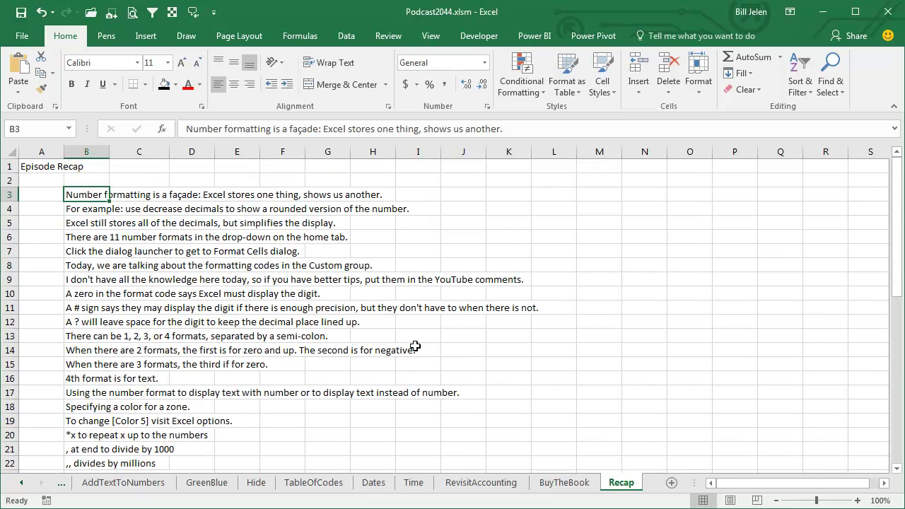
Using empty cell B2, examine the custom code behind the Accounting format without applying it, and continue reading the recap list
{"action": "left_click", "coordinate": [85, 180]}
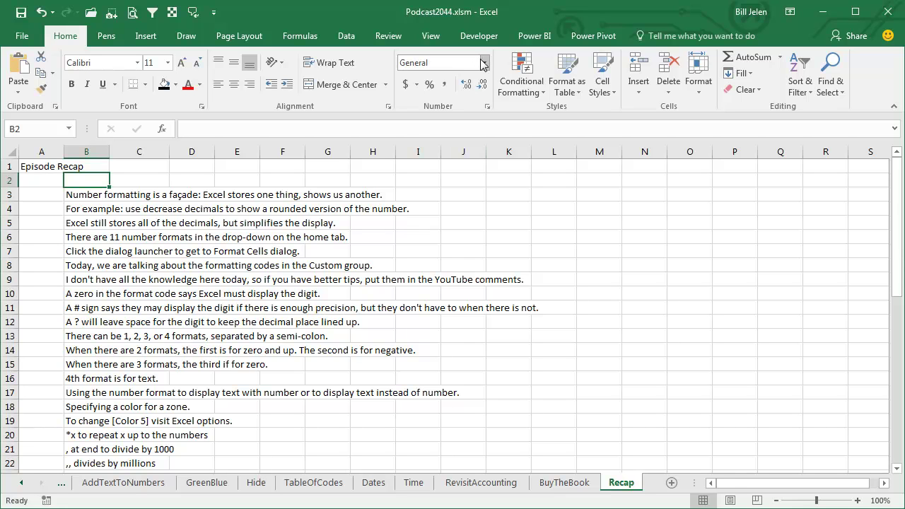
{"action": "left_click", "coordinate": [486, 107]}
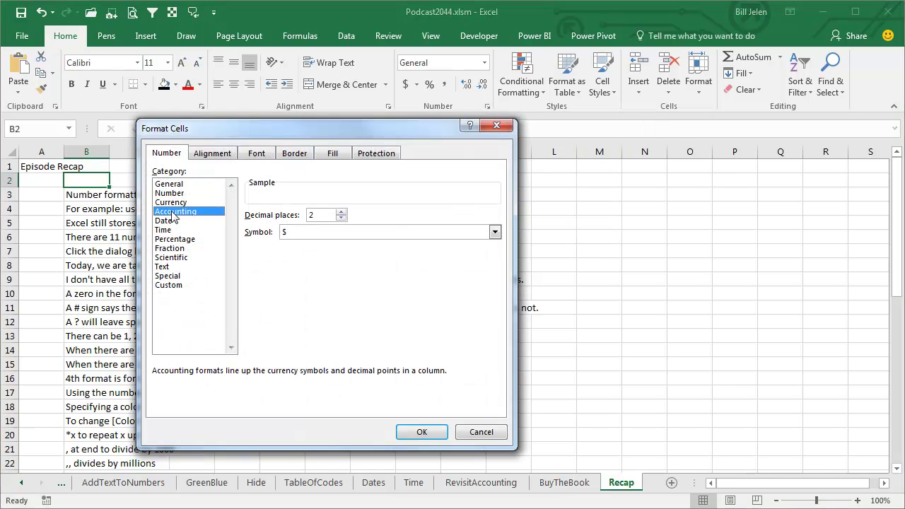
{"action": "left_click", "coordinate": [174, 285]}
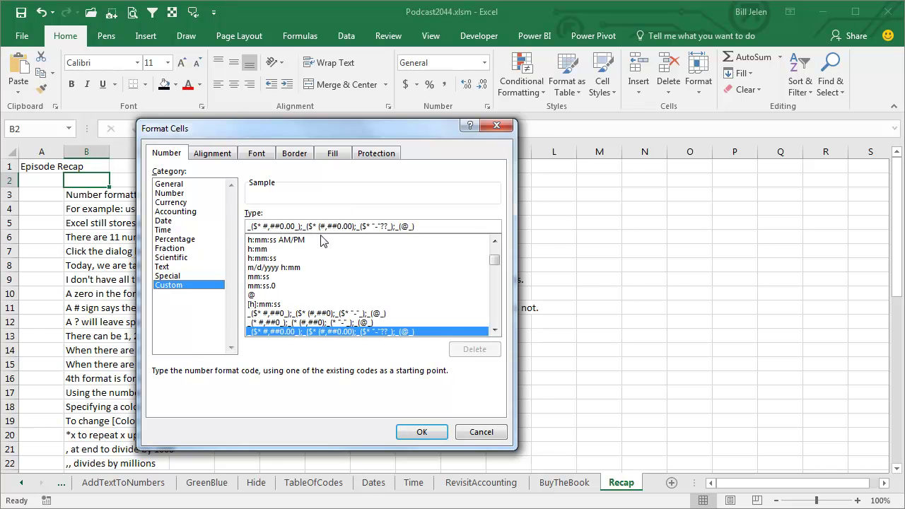
{"action": "left_click", "coordinate": [474, 432]}
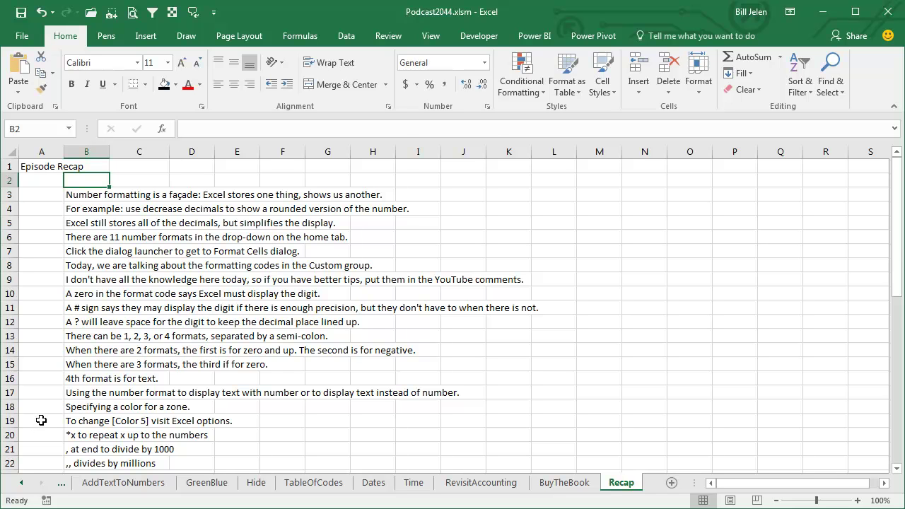
{"action": "scroll", "coordinate": [41, 420], "scroll_direction": "down", "scroll_amount": 1}
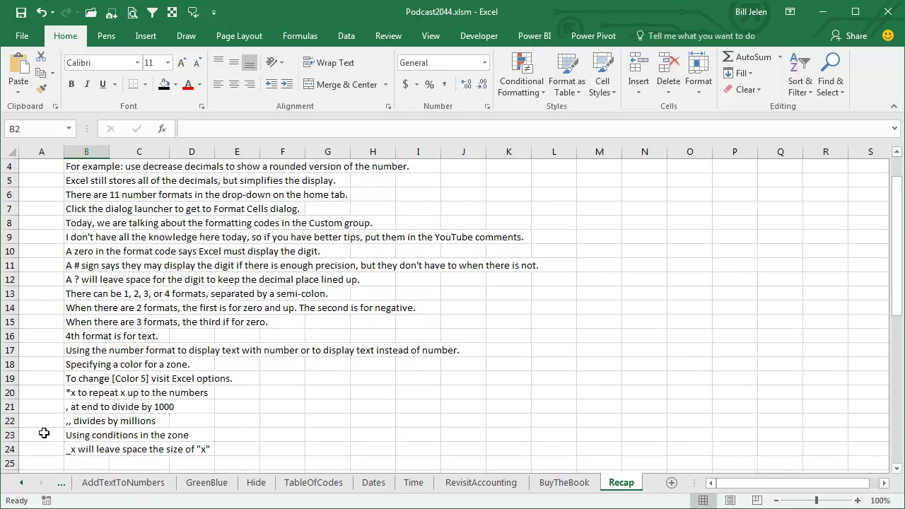